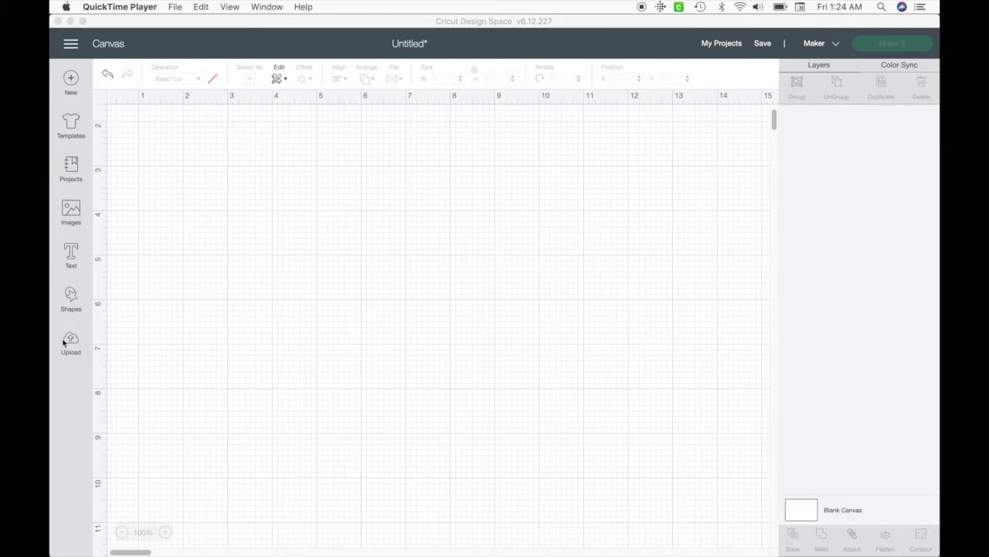
- Bring Cricut Design Space to the front and show its basic shapes list
{"action": "left_click", "coordinate": [71, 296]}
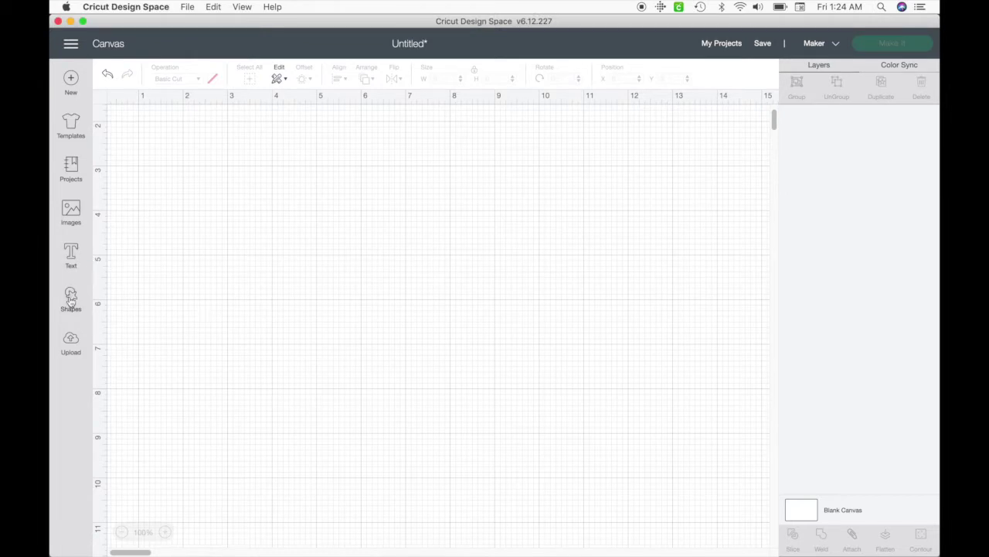
{"action": "left_click", "coordinate": [71, 300]}
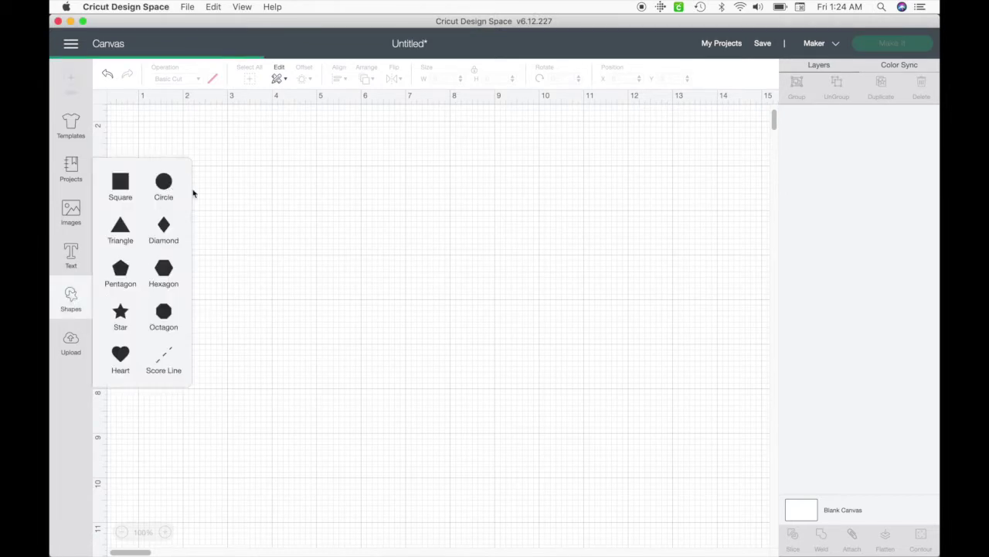
- Add a circle at the canvas centre and stretch it into a 1.653 × 2.847 in oval
{"action": "left_click", "coordinate": [164, 186]}
{"action": "left_click_drag", "start_coordinate": [214, 212], "coordinate": [416, 324]}
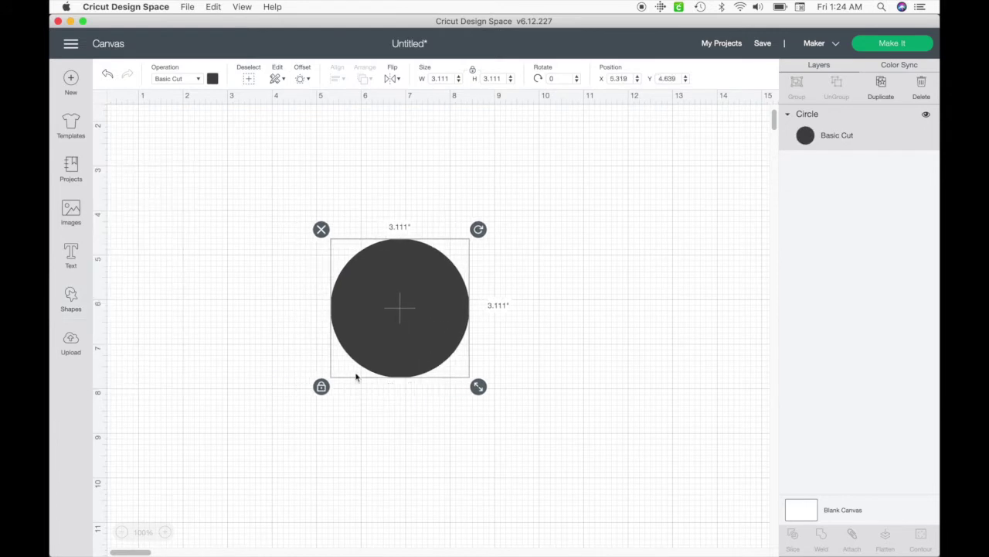
{"action": "left_click", "coordinate": [321, 389]}
{"action": "left_click_drag", "start_coordinate": [482, 392], "coordinate": [416, 379]}
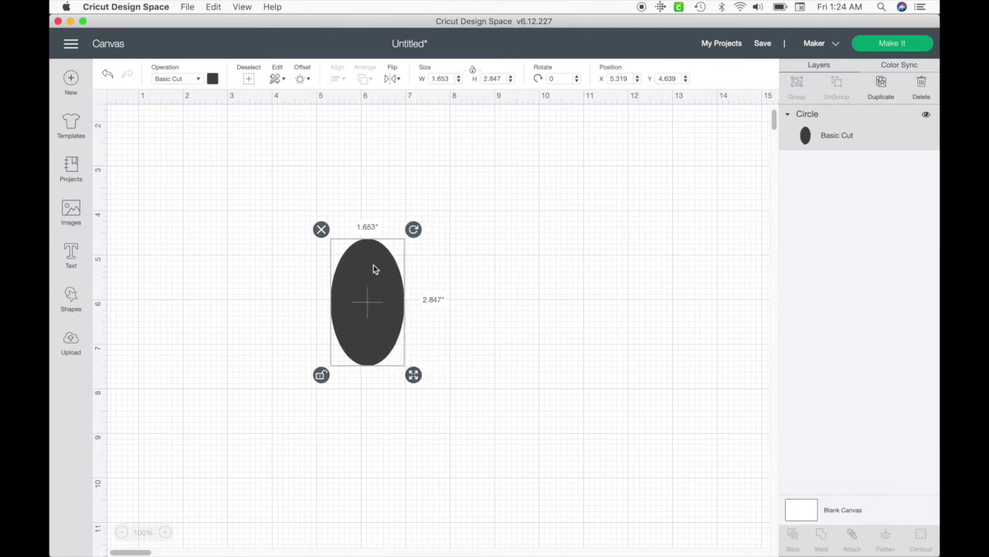
{"action": "left_click", "coordinate": [458, 333]}
- Colour the oval orange
{"action": "left_click", "coordinate": [371, 303]}
{"action": "left_click", "coordinate": [212, 81]}
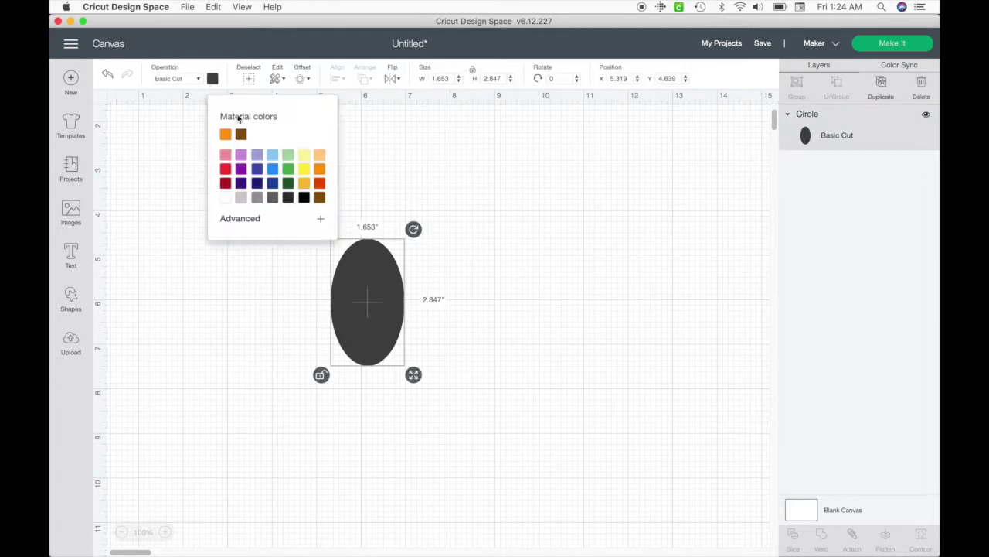
{"action": "left_click", "coordinate": [319, 168]}
{"action": "left_click", "coordinate": [540, 283]}
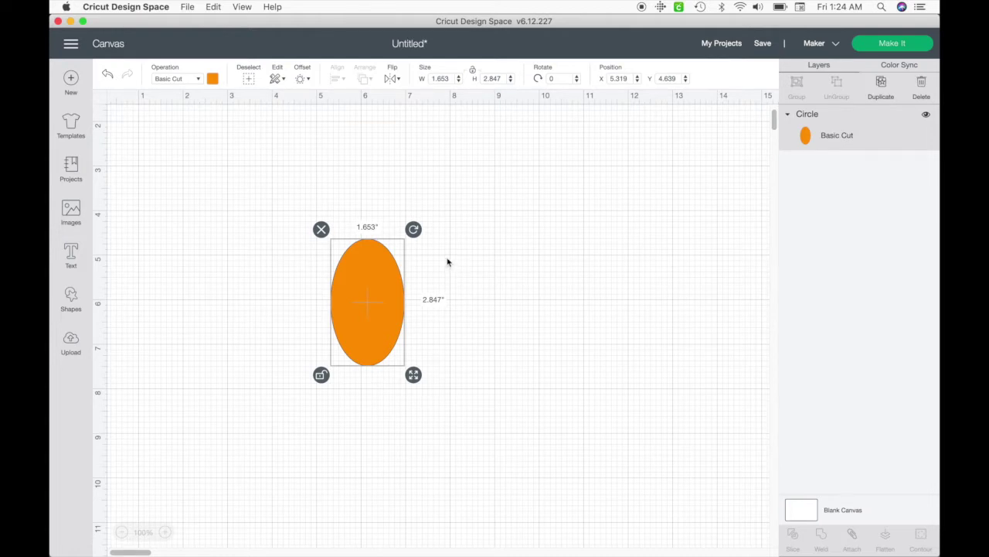
- Duplicate the orange oval twice and overlap the three ovals in a row
{"action": "key", "text": "super+d"}
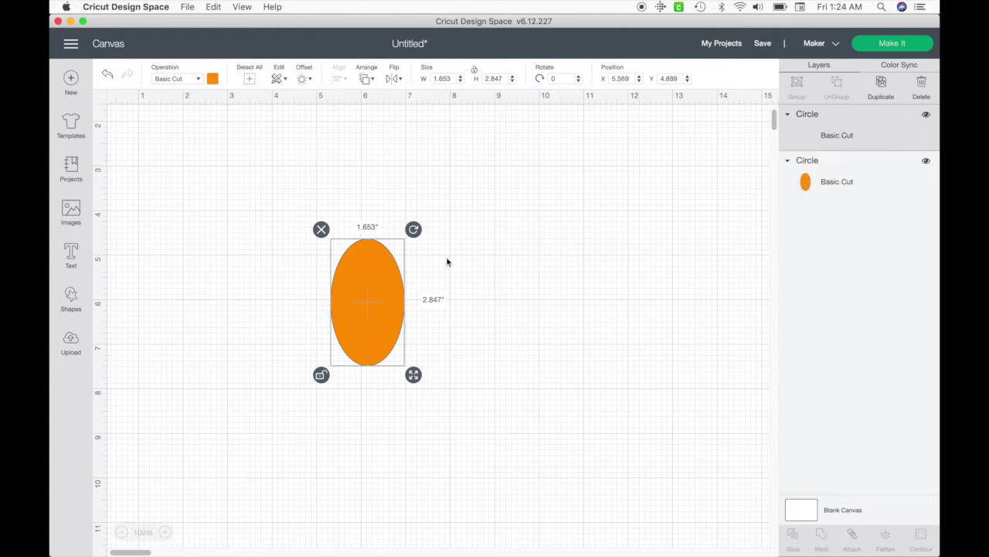
{"action": "key", "text": "super+d"}
{"action": "left_click_drag", "start_coordinate": [414, 306], "coordinate": [497, 311]}
{"action": "left_click_drag", "start_coordinate": [386, 321], "coordinate": [406, 318]}
{"action": "left_click_drag", "start_coordinate": [493, 327], "coordinate": [433, 320]}
{"action": "left_click", "coordinate": [567, 393]}
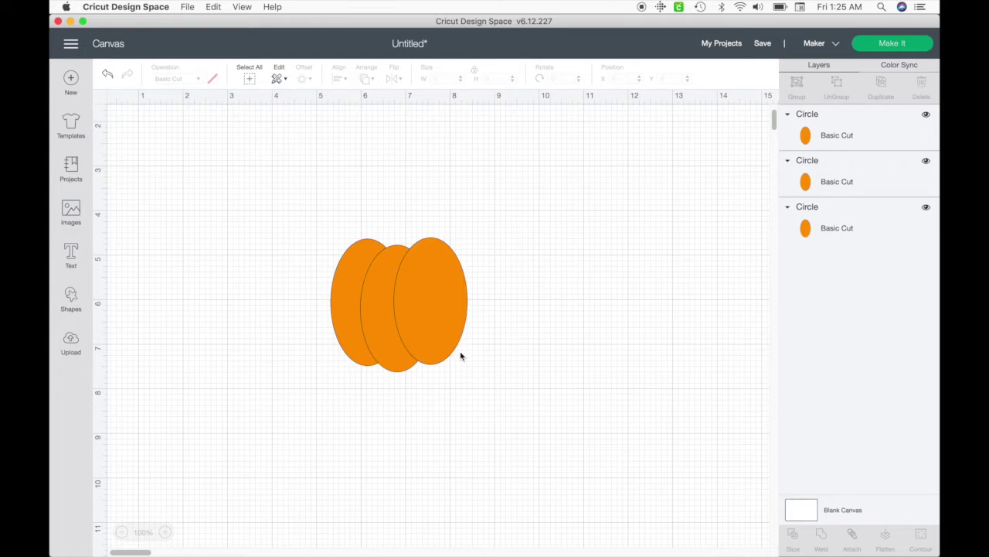
- Duplicate the rightmost oval and fit the copy in, making four overlapping ovals
{"action": "left_click", "coordinate": [453, 325]}
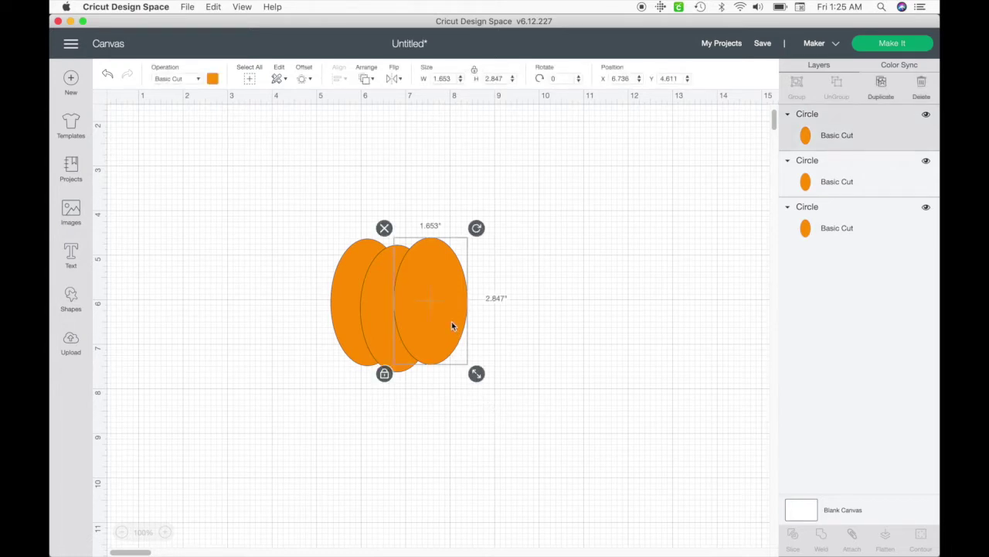
{"action": "key", "text": "super+d"}
{"action": "left_click_drag", "start_coordinate": [451, 322], "coordinate": [406, 315]}
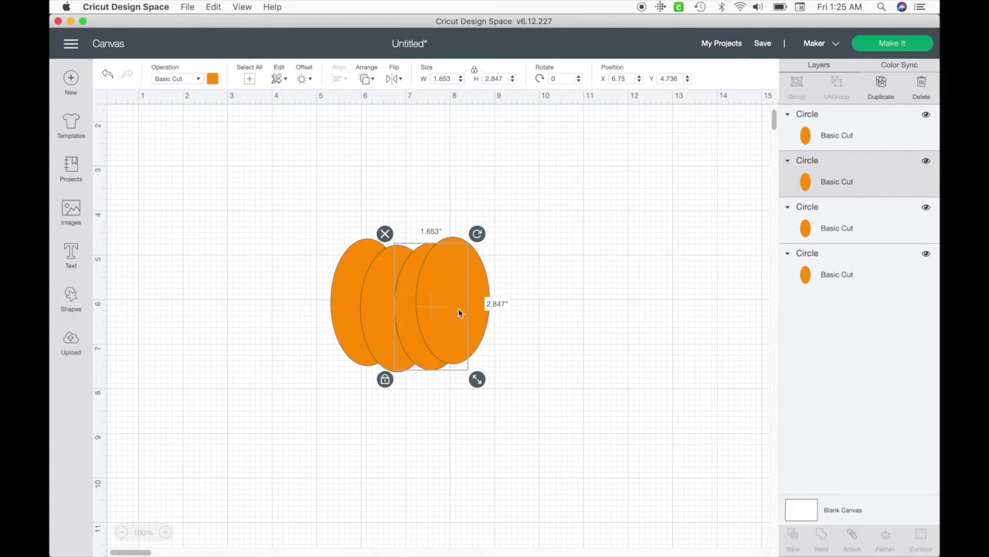
{"action": "left_click", "coordinate": [478, 308]}
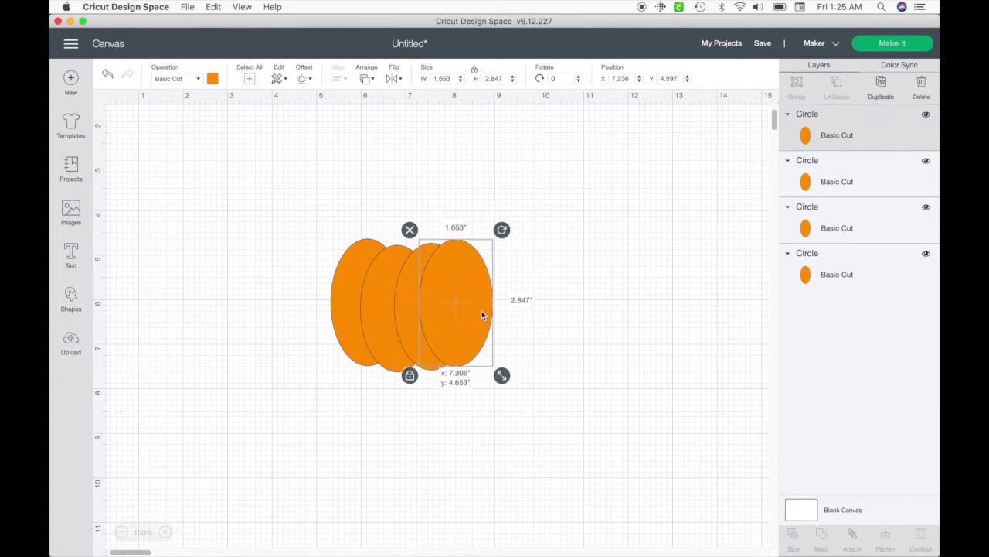
{"action": "left_click", "coordinate": [562, 373]}
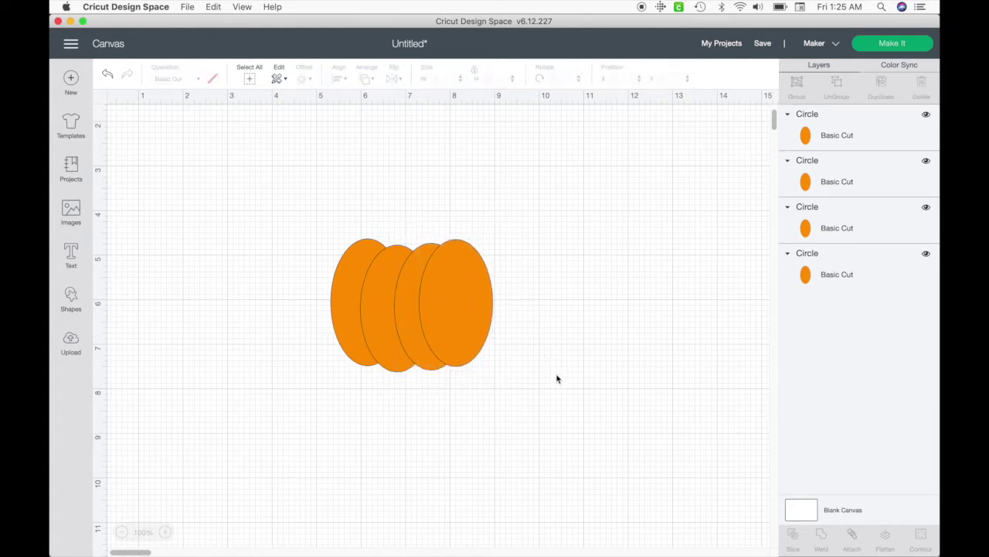
- Weld the four ovals into a 3.639 × 2.986 in pumpkin, shift it left and down, then start a text object
{"action": "left_click_drag", "start_coordinate": [546, 427], "coordinate": [312, 231]}
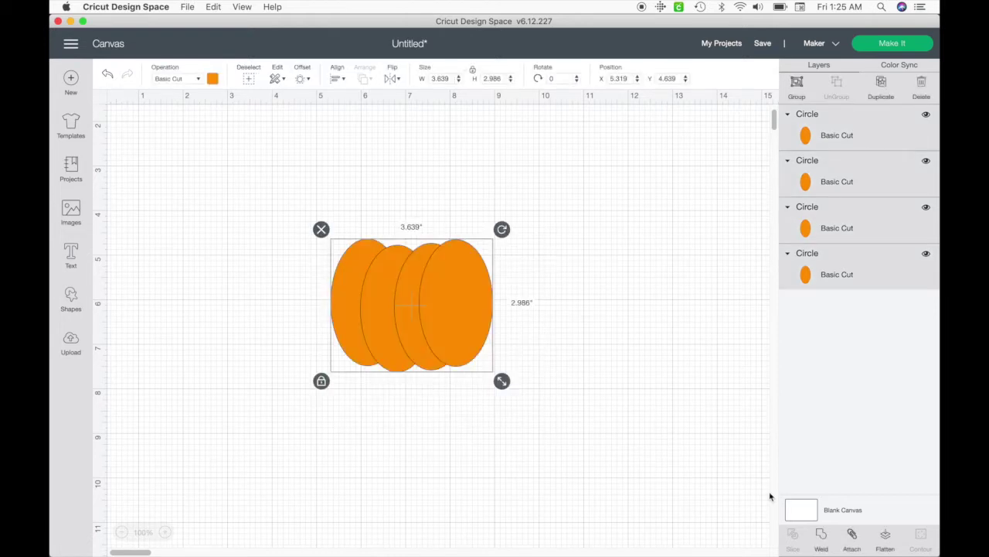
{"action": "left_click", "coordinate": [824, 541]}
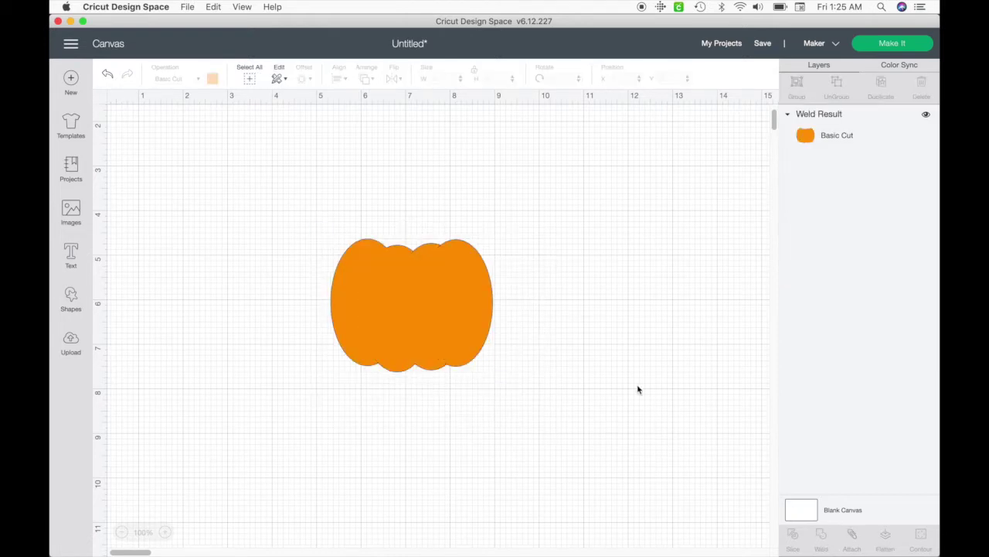
{"action": "left_click_drag", "start_coordinate": [428, 327], "coordinate": [377, 359]}
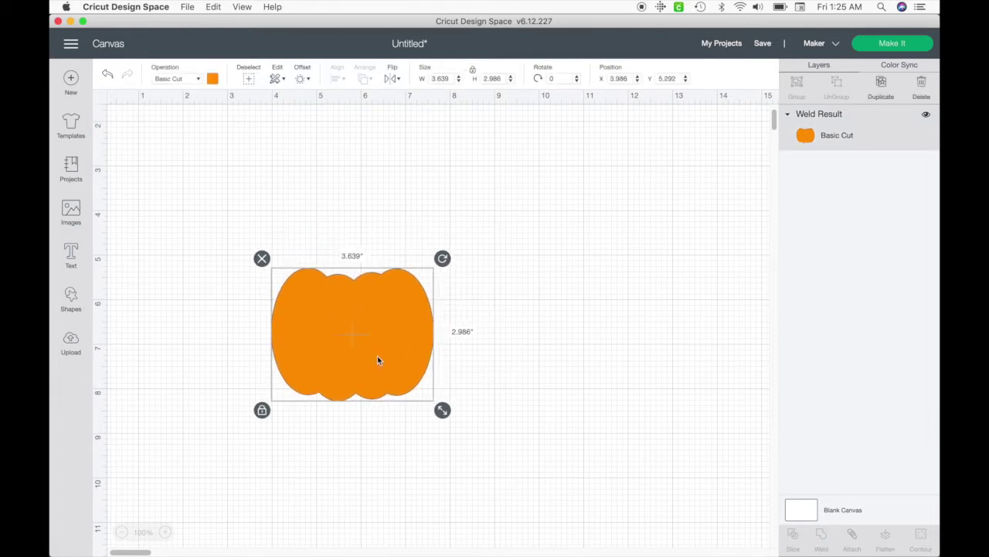
{"action": "left_click", "coordinate": [71, 255]}
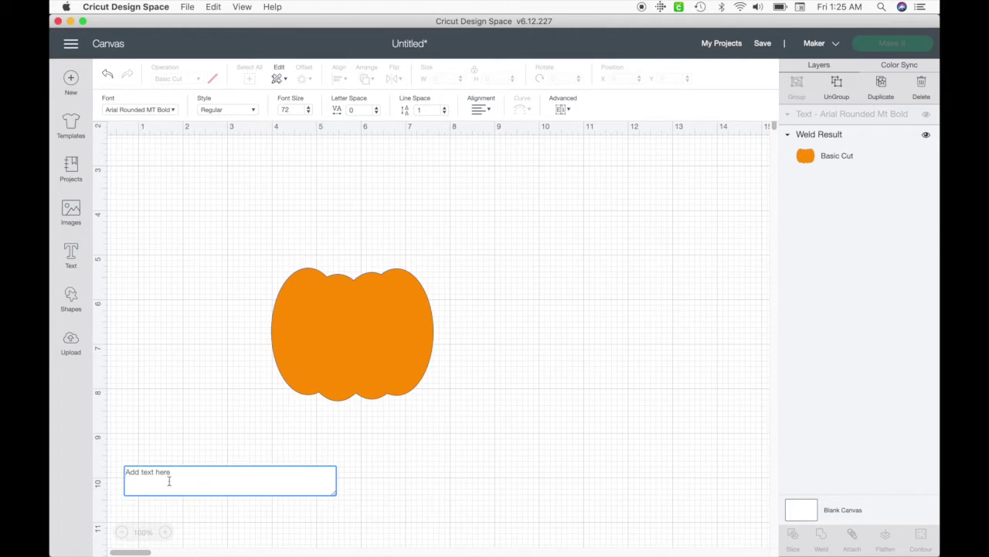
- Type a '(' character and send it behind the pumpkin
{"action": "type", "text": "("}
{"action": "left_click_drag", "start_coordinate": [166, 169], "coordinate": [192, 334]}
{"action": "right_click", "coordinate": [193, 335]}
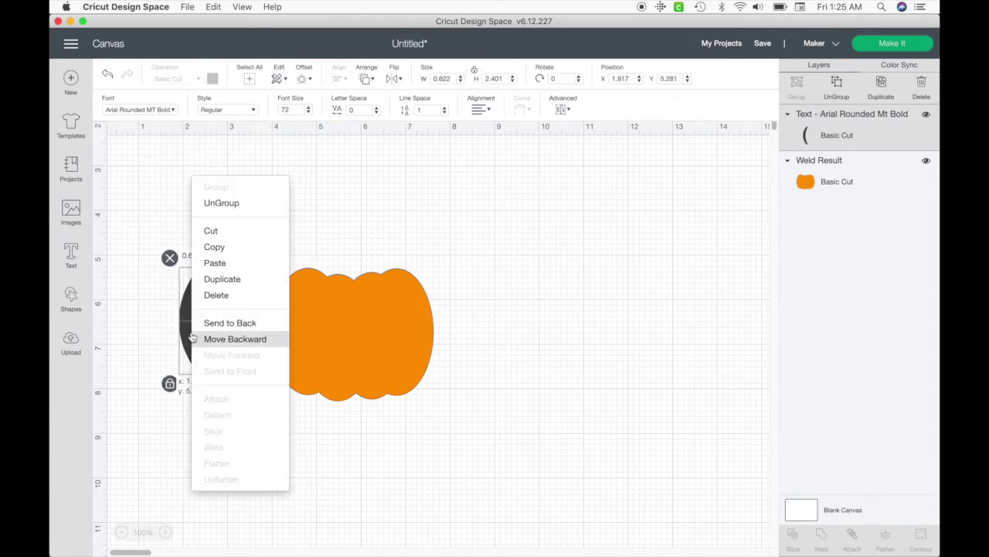
{"action": "left_click", "coordinate": [228, 324]}
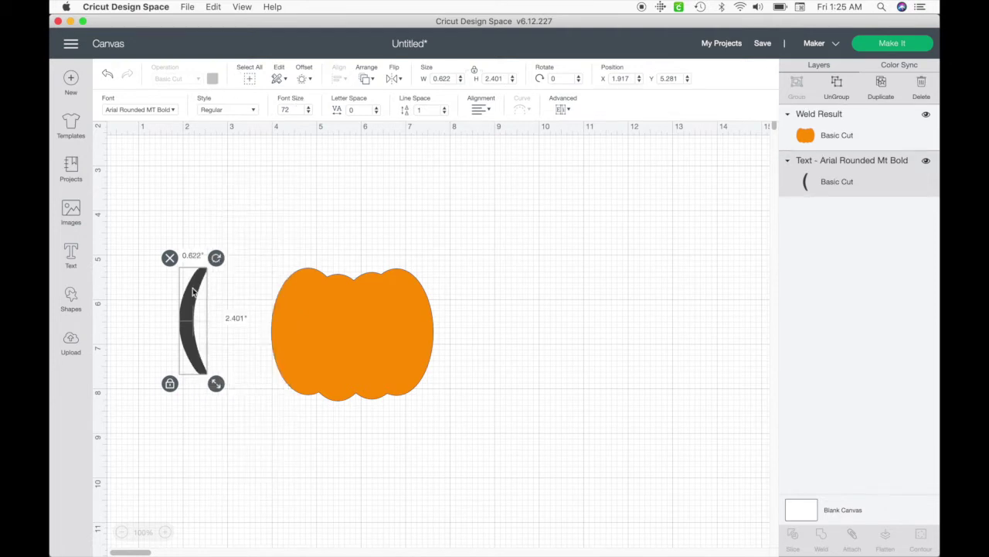
{"action": "left_click", "coordinate": [623, 266]}
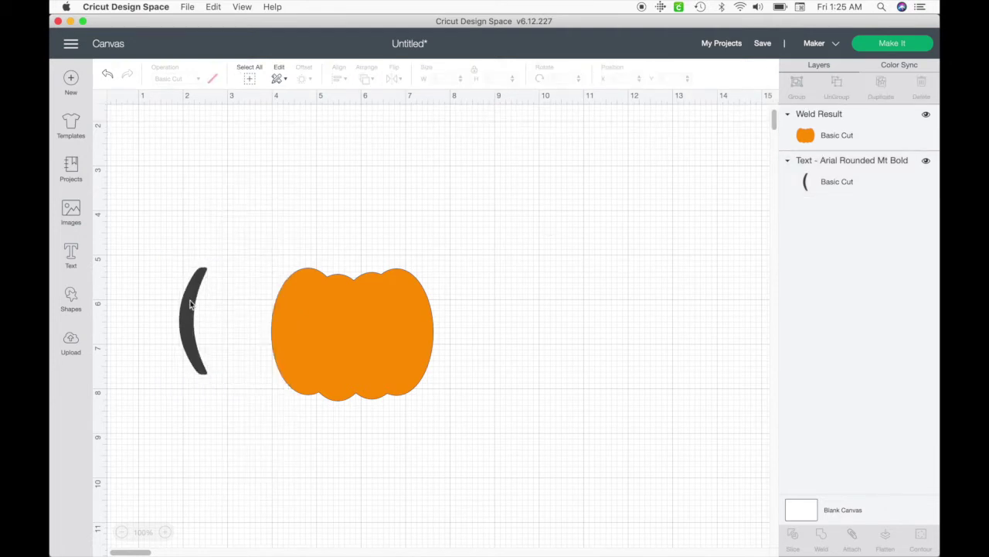
- Colour the parenthesis brown, shrink it to stem size, and seat it on the pumpkin top
{"action": "left_click", "coordinate": [191, 303]}
{"action": "left_click", "coordinate": [213, 78]}
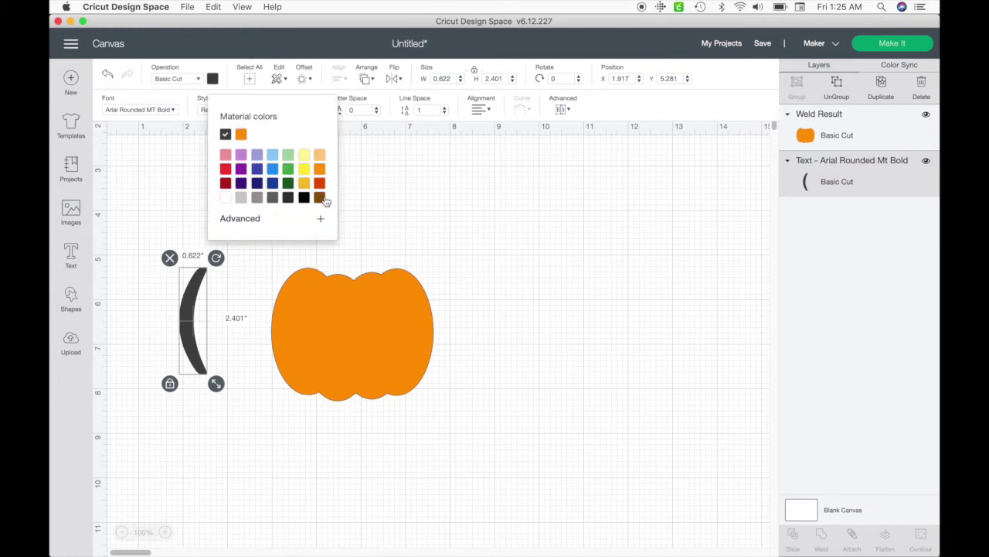
{"action": "left_click", "coordinate": [320, 198]}
{"action": "left_click", "coordinate": [235, 449]}
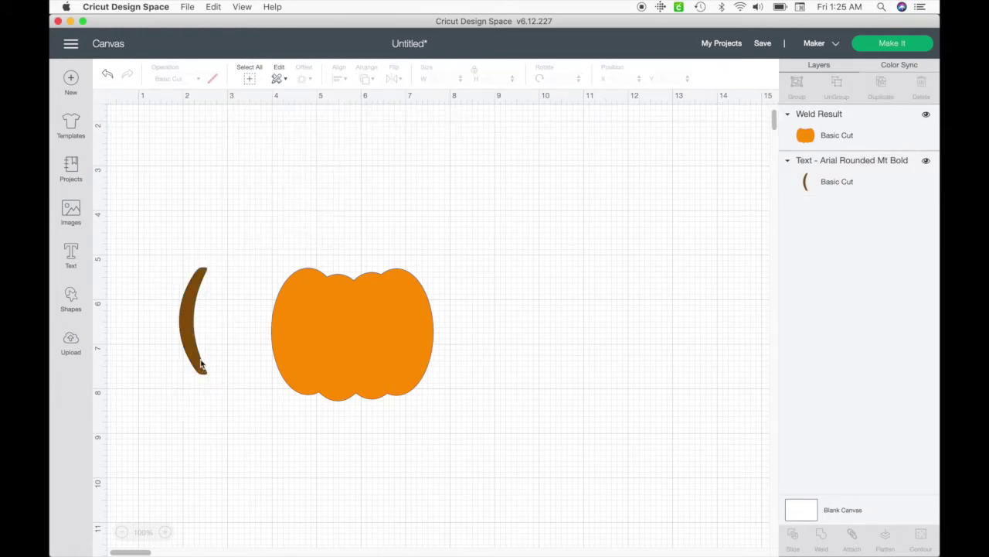
{"action": "left_click", "coordinate": [200, 365]}
{"action": "left_click_drag", "start_coordinate": [216, 387], "coordinate": [349, 293]}
{"action": "left_click", "coordinate": [225, 399]}
{"action": "left_click", "coordinate": [572, 331]}
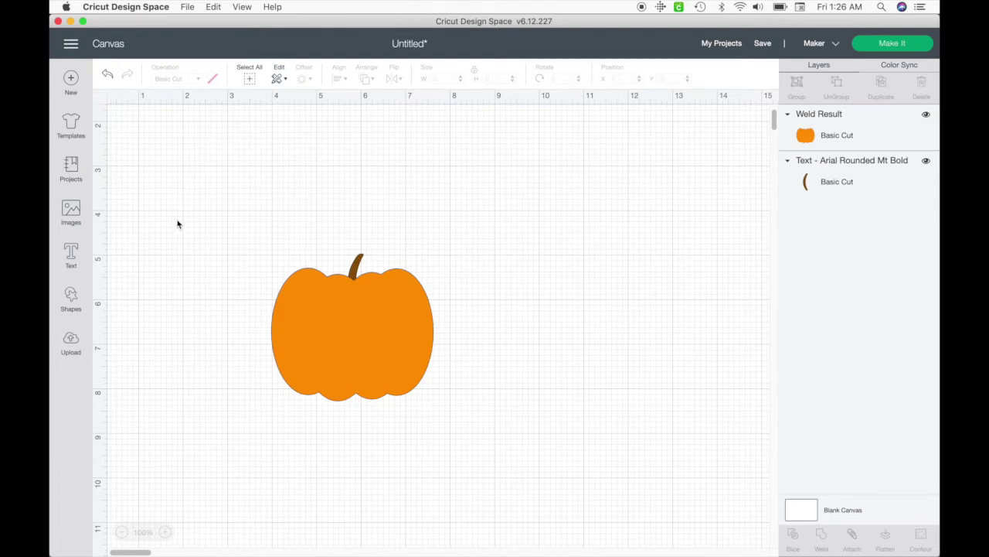
- Add a circle right of the first pumpkin and squeeze it into a tall ellipse
{"action": "left_click", "coordinate": [70, 302]}
{"action": "left_click", "coordinate": [163, 183]}
{"action": "left_click_drag", "start_coordinate": [247, 216], "coordinate": [582, 362]}
{"action": "left_click", "coordinate": [484, 415]}
{"action": "left_click_drag", "start_coordinate": [642, 415], "coordinate": [584, 405]}
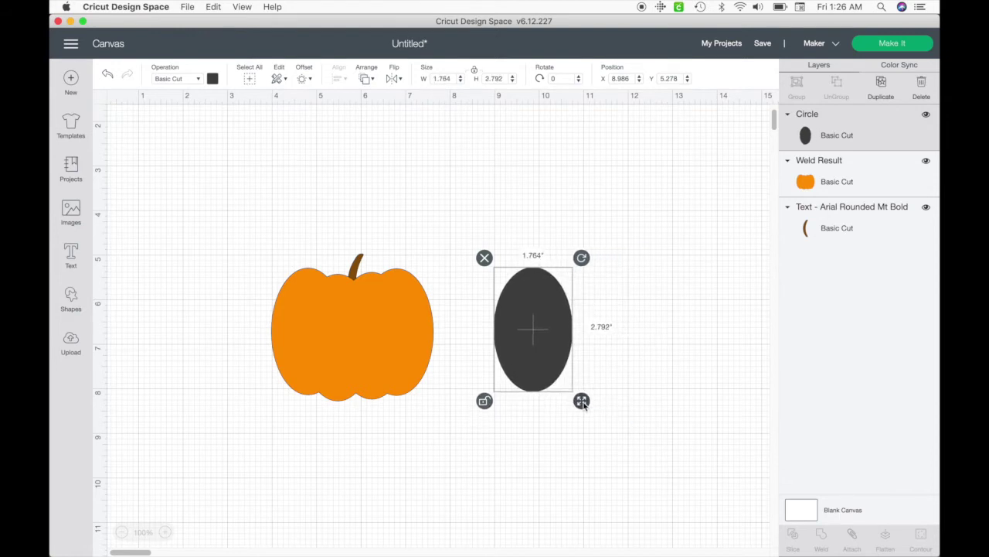
- Duplicate the ellipse and overlap three ellipses side by side
{"action": "key", "text": "super+d"}
{"action": "key", "text": "super+d"}
{"action": "left_click_drag", "start_coordinate": [554, 358], "coordinate": [576, 336]}
{"action": "left_click", "coordinate": [641, 341]}
{"action": "left_click_drag", "start_coordinate": [641, 342], "coordinate": [605, 347]}
{"action": "left_click_drag", "start_coordinate": [554, 371], "coordinate": [552, 376]}
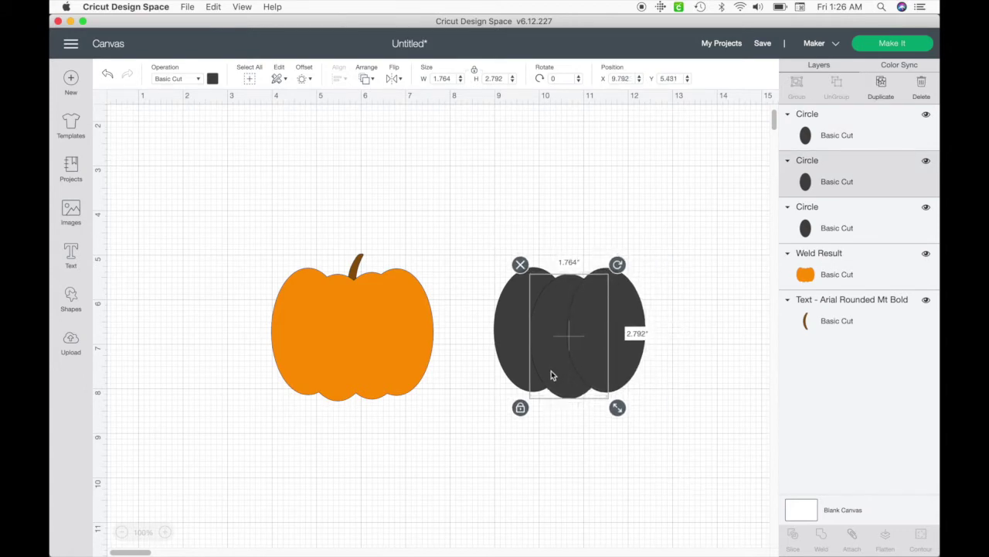
{"action": "left_click", "coordinate": [676, 440]}
- Weld the three ellipses into a 3.403 × 2.944 in shape and colour it orange
{"action": "left_click_drag", "start_coordinate": [684, 444], "coordinate": [479, 249]}
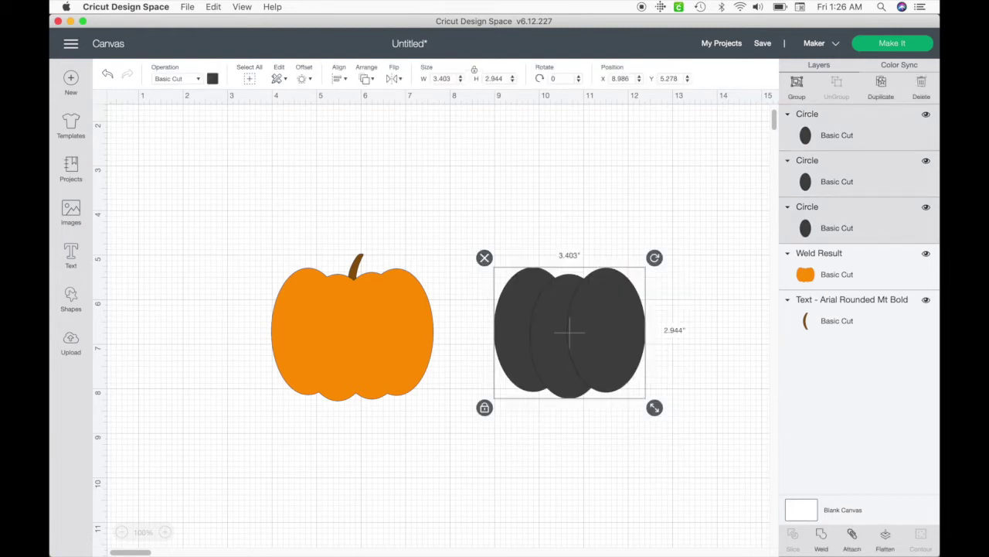
{"action": "left_click", "coordinate": [822, 541]}
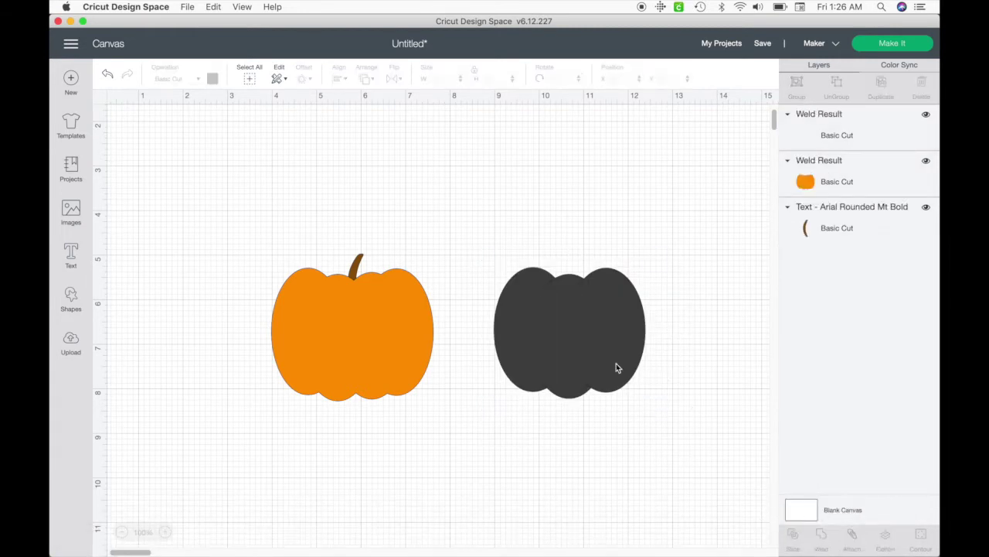
{"action": "left_click", "coordinate": [212, 78]}
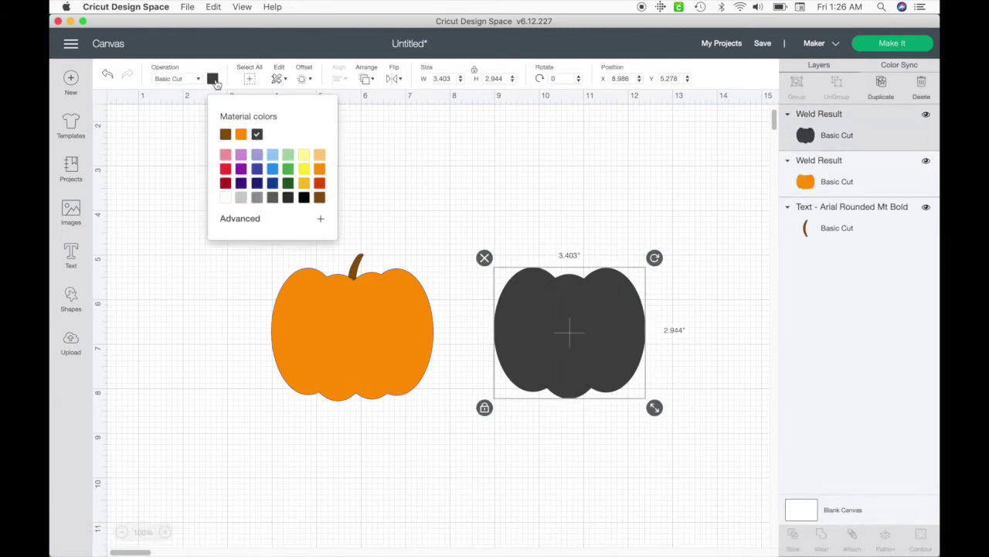
{"action": "left_click", "coordinate": [319, 170]}
{"action": "left_click", "coordinate": [563, 190]}
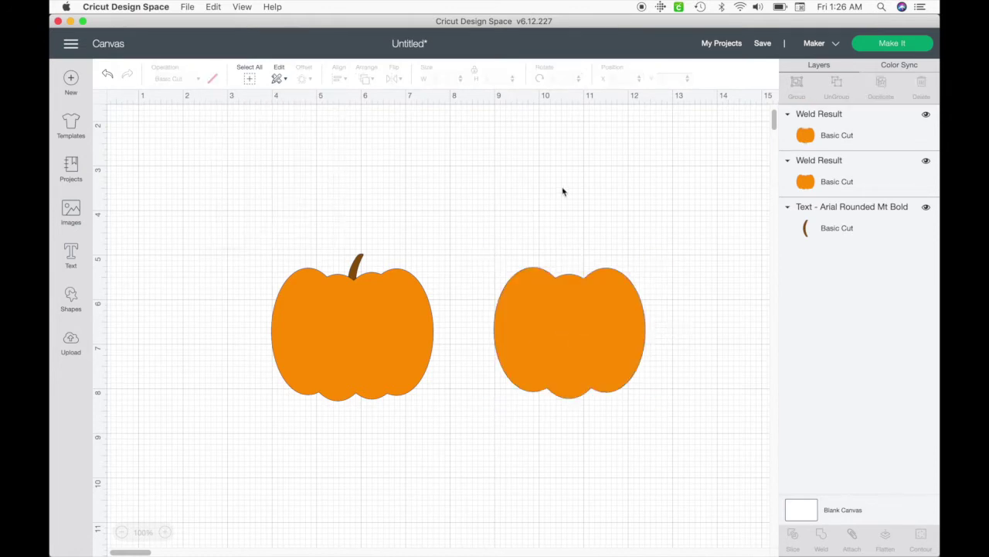
- Duplicate the brown stem and send the copy to the back
{"action": "left_click", "coordinate": [842, 225]}
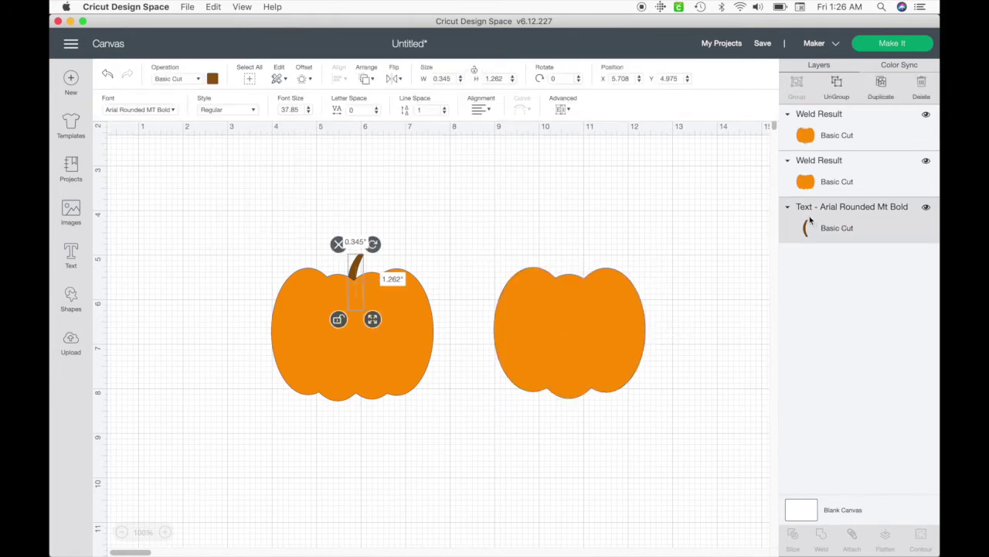
{"action": "key", "text": "super+d"}
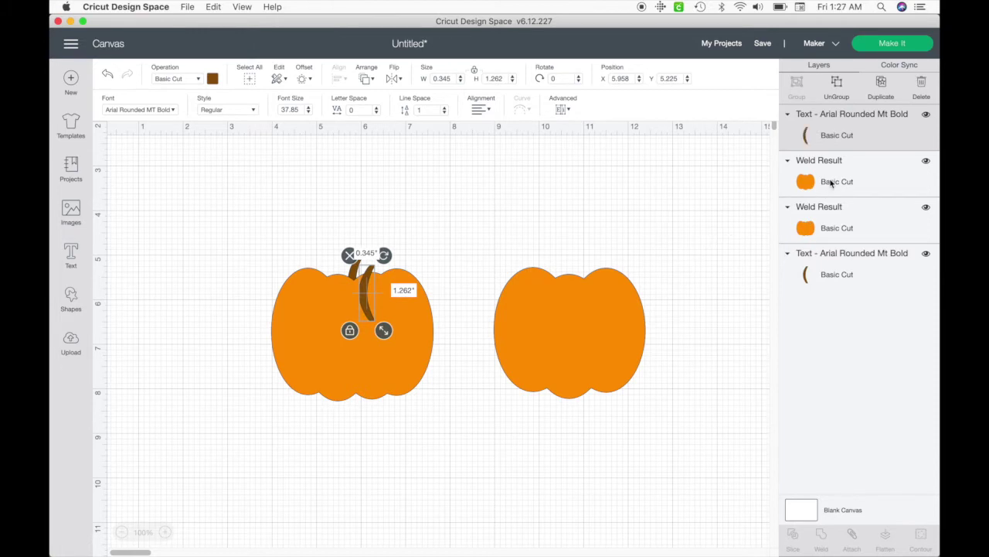
{"action": "right_click", "coordinate": [832, 147]}
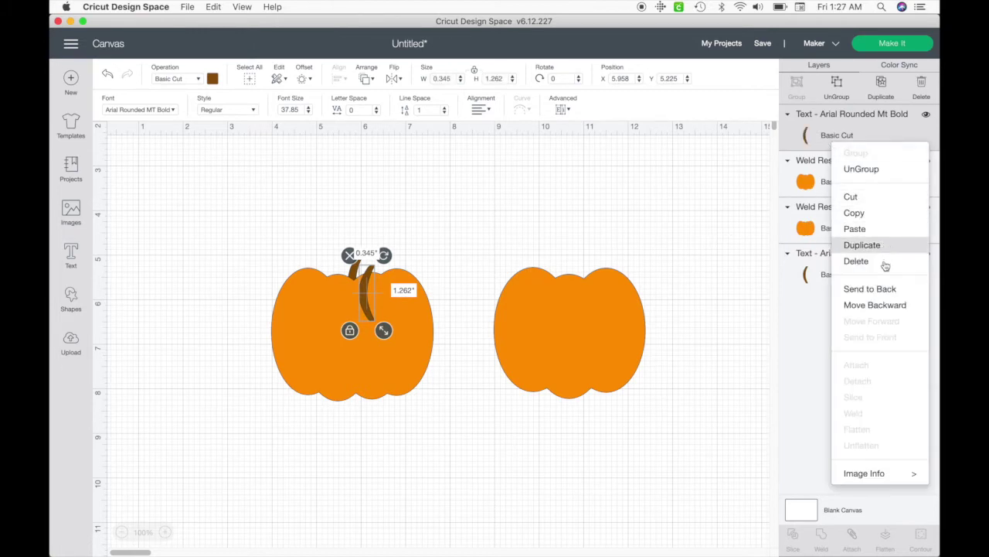
{"action": "left_click", "coordinate": [892, 290]}
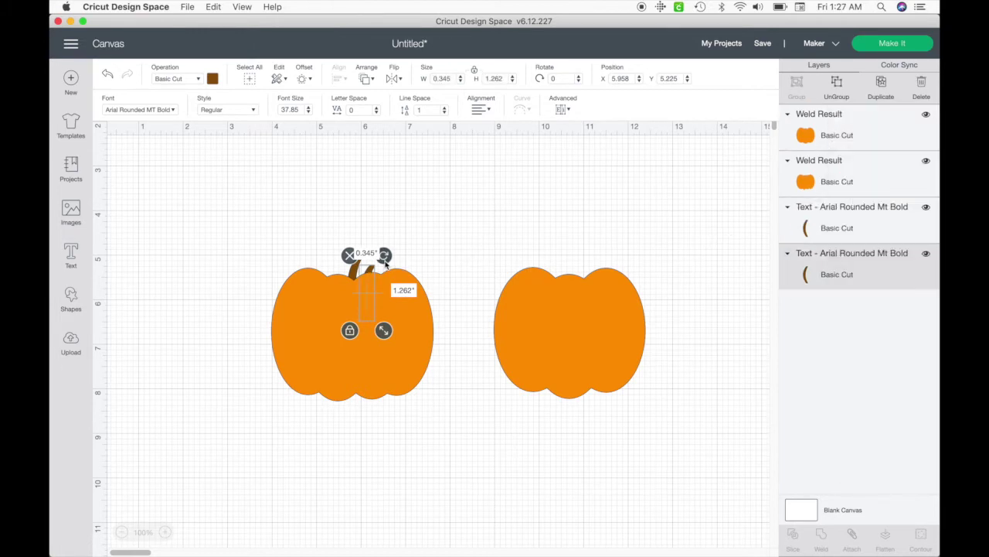
- Set the second stem's Y position to 8 and place it atop the right pumpkin
{"action": "left_click", "coordinate": [368, 300]}
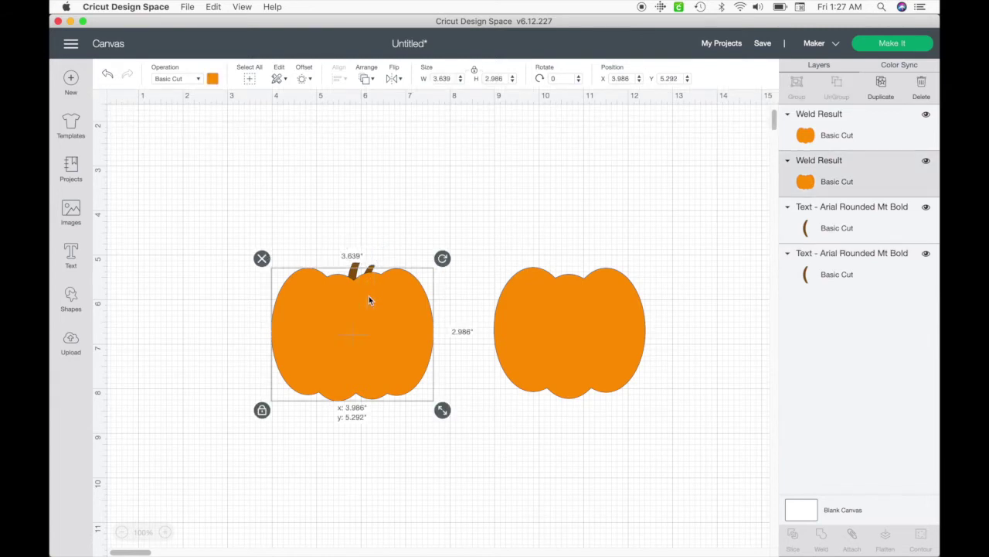
{"action": "left_click", "coordinate": [832, 235]}
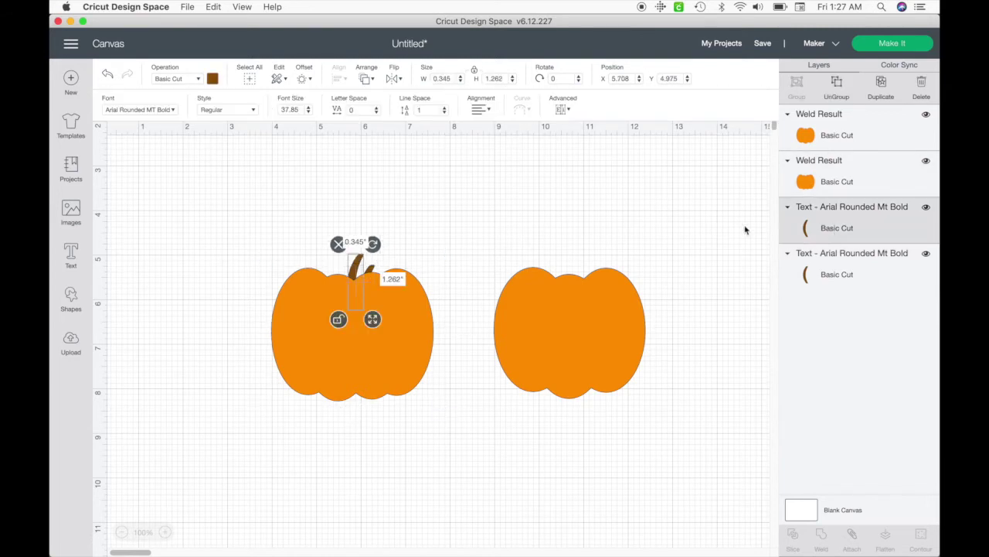
{"action": "left_click", "coordinate": [855, 272]}
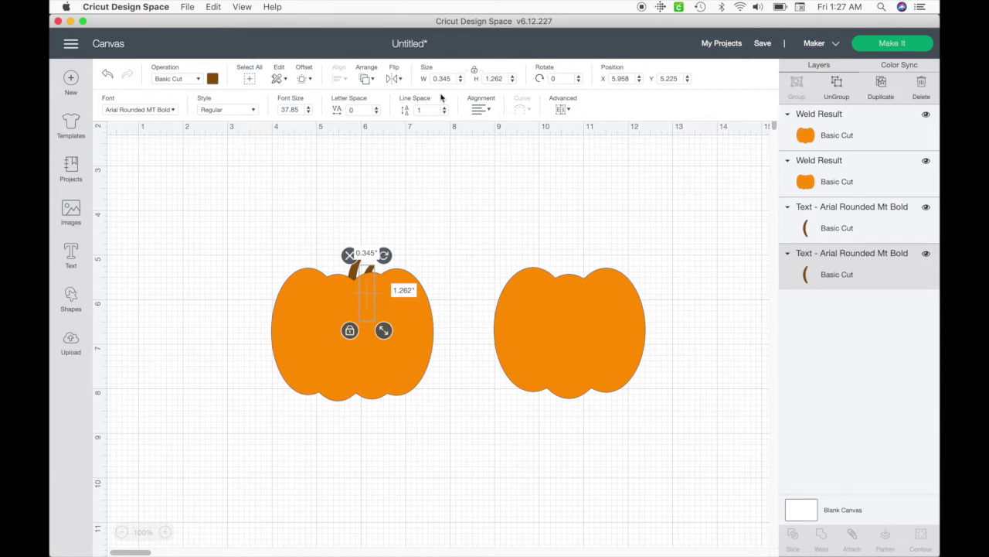
{"action": "left_click", "coordinate": [671, 78]}
{"action": "type", "text": "8"}
{"action": "key", "text": "Return"}
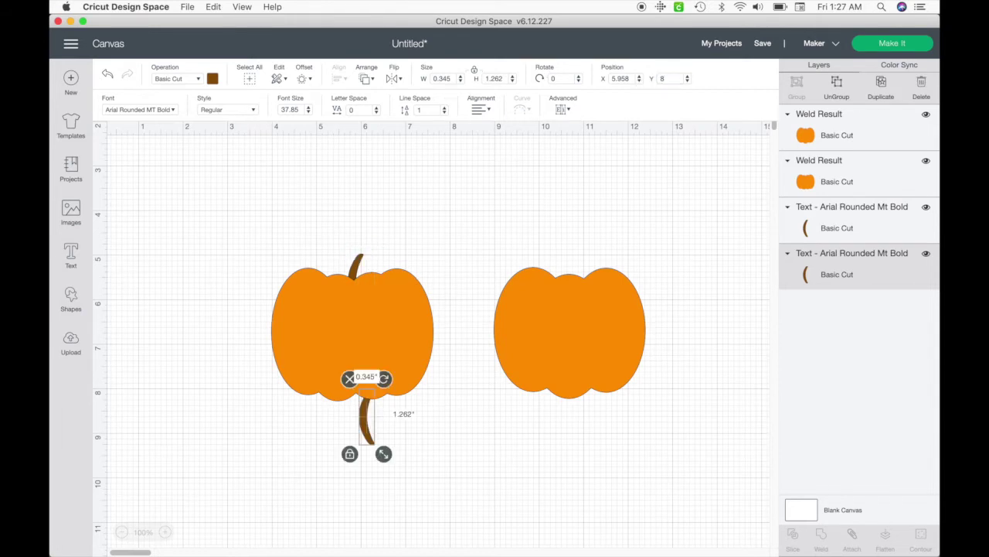
{"action": "left_click_drag", "start_coordinate": [370, 427], "coordinate": [555, 292]}
{"action": "left_click_drag", "start_coordinate": [565, 280], "coordinate": [572, 283]}
{"action": "left_click", "coordinate": [653, 520]}
- Move each pumpkin with its stem outward, left one far left, right one further right
{"action": "left_click_drag", "start_coordinate": [662, 483], "coordinate": [507, 241]}
{"action": "left_click_drag", "start_coordinate": [573, 330], "coordinate": [197, 283]}
{"action": "left_click_drag", "start_coordinate": [524, 385], "coordinate": [461, 317]}
{"action": "left_click_drag", "start_coordinate": [376, 235], "coordinate": [325, 229]}
{"action": "left_click_drag", "start_coordinate": [369, 303], "coordinate": [651, 263]}
{"action": "left_click_drag", "start_coordinate": [316, 358], "coordinate": [123, 187]}
- Enlarge the left pumpkin to 6.808 × 6.583 in
{"action": "left_click_drag", "start_coordinate": [191, 274], "coordinate": [245, 217]}
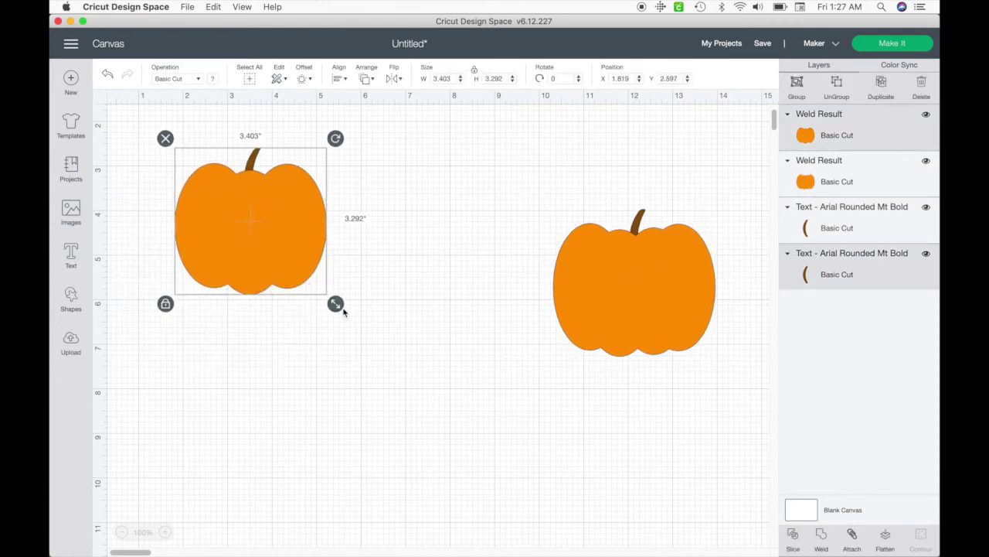
{"action": "left_click_drag", "start_coordinate": [337, 306], "coordinate": [494, 431]}
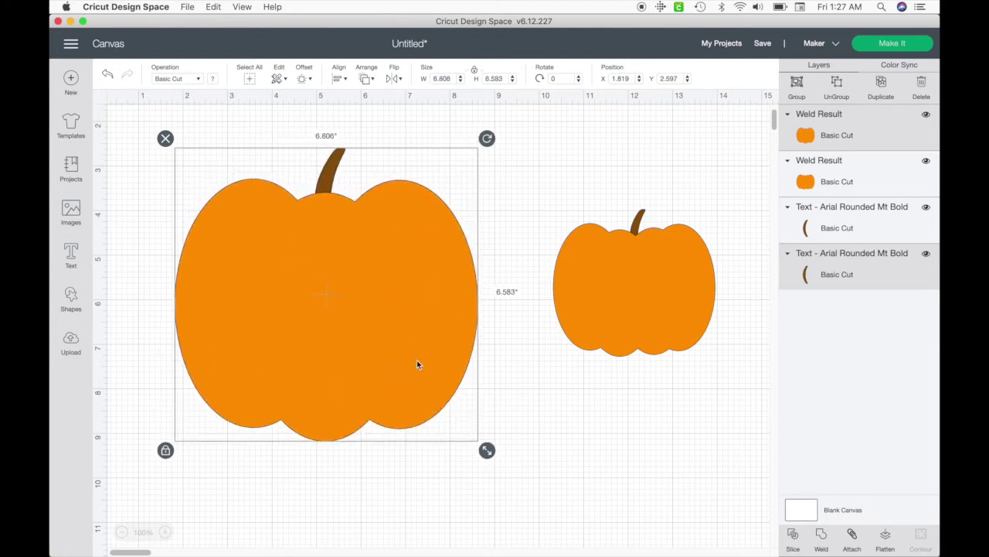
{"action": "left_click", "coordinate": [567, 436]}
{"action": "left_click_drag", "start_coordinate": [547, 478], "coordinate": [572, 437]}
- Hide both stems and both pumpkin Weld Results in the Layers panel
{"action": "left_click_drag", "start_coordinate": [690, 453], "coordinate": [186, 152]}
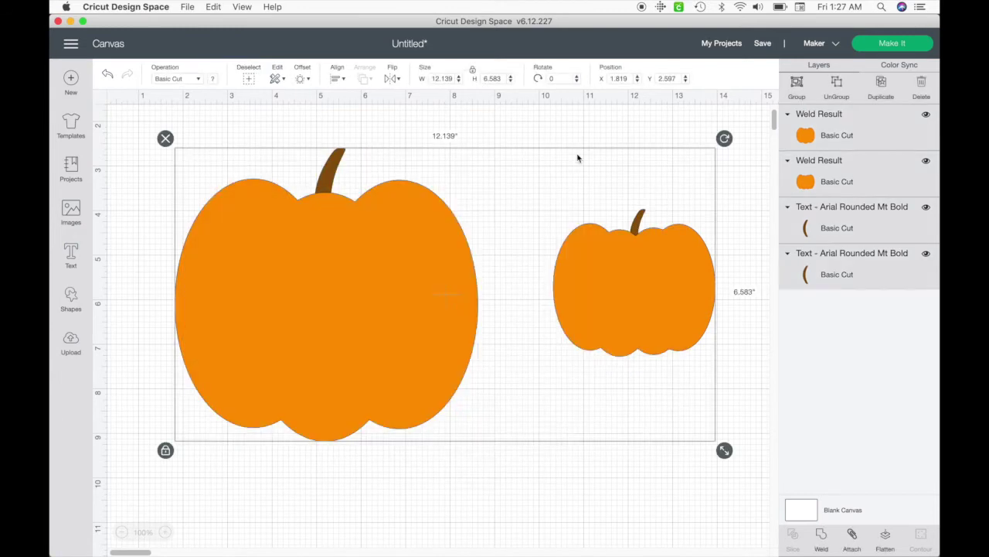
{"action": "left_click", "coordinate": [927, 254]}
{"action": "left_click", "coordinate": [926, 207]}
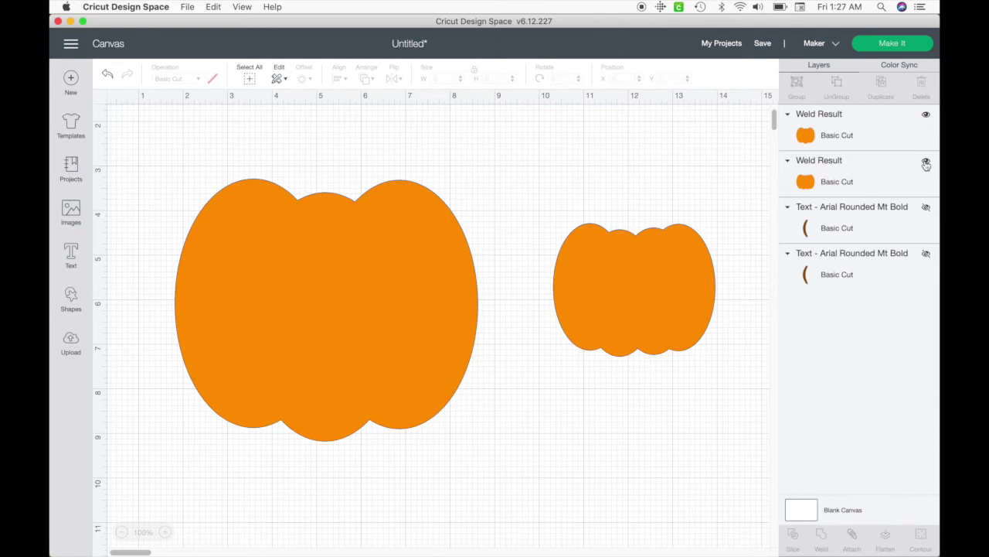
{"action": "left_click", "coordinate": [926, 163]}
{"action": "left_click", "coordinate": [925, 116]}
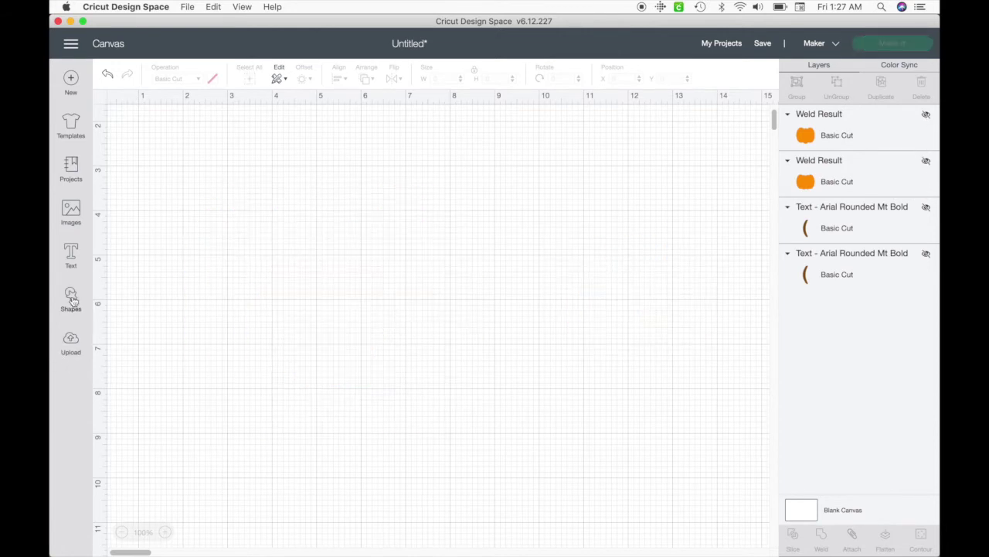
- Add a circle and squash it into a tall dark oval
{"action": "left_click", "coordinate": [71, 300]}
{"action": "left_click", "coordinate": [173, 184]}
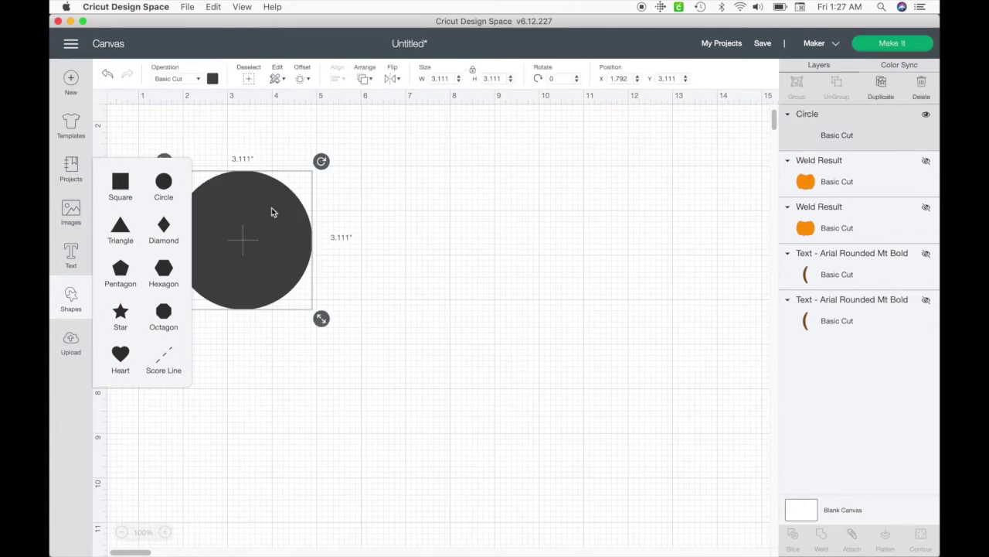
{"action": "left_click", "coordinate": [256, 331]}
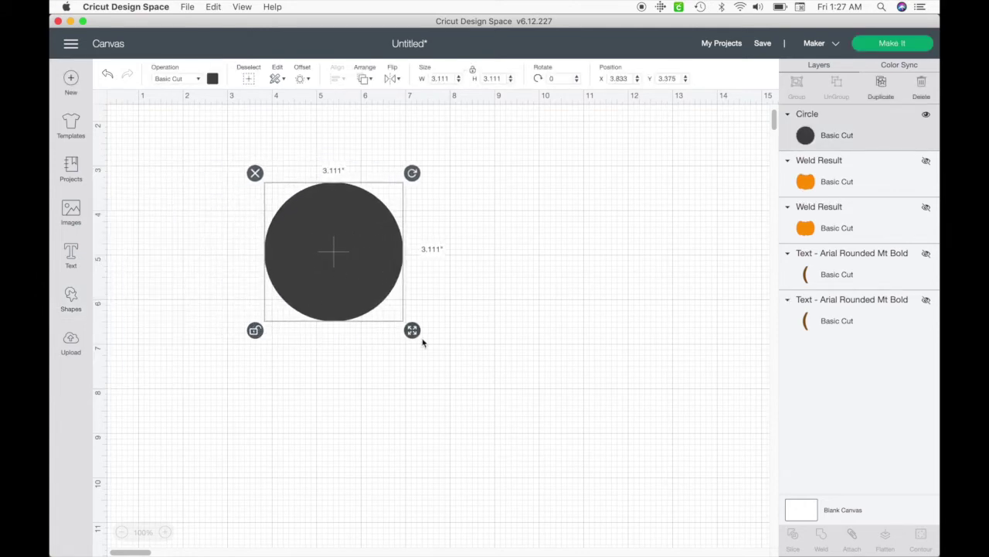
{"action": "left_click_drag", "start_coordinate": [414, 333], "coordinate": [340, 285]}
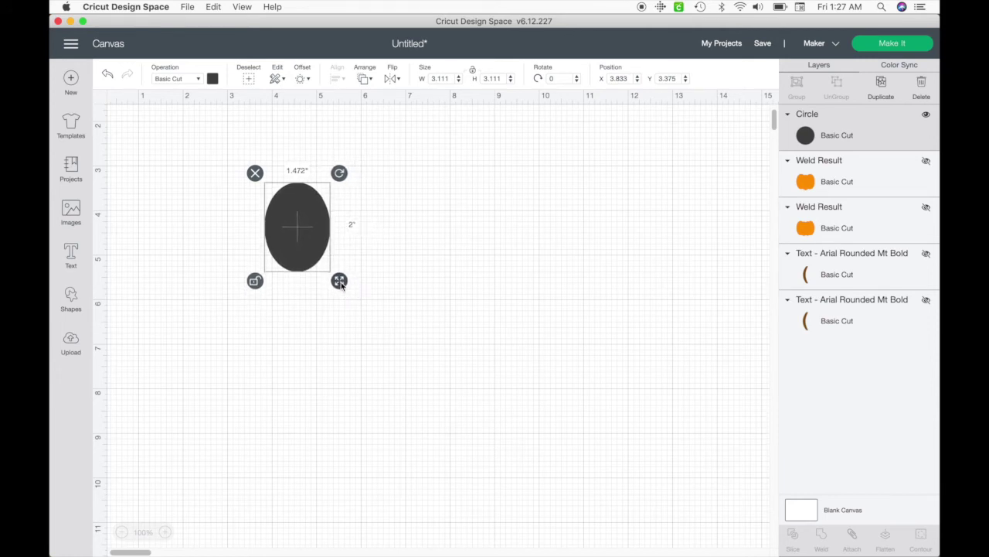
{"action": "left_click", "coordinate": [353, 335]}
- Add a second circle to the right and reshape it into a matching tall oval
{"action": "left_click", "coordinate": [72, 297]}
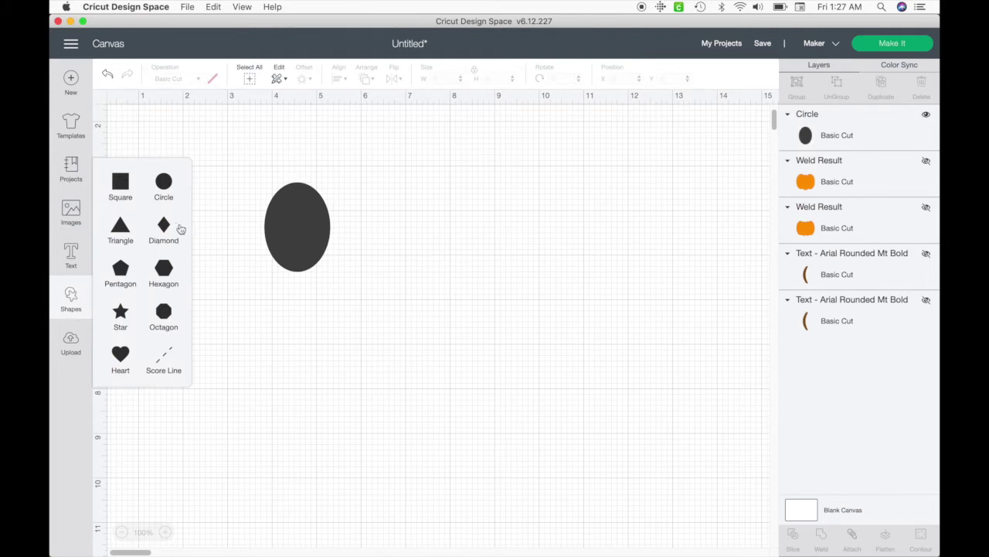
{"action": "left_click", "coordinate": [165, 183]}
{"action": "left_click_drag", "start_coordinate": [284, 252], "coordinate": [445, 249]}
{"action": "left_click", "coordinate": [348, 322]}
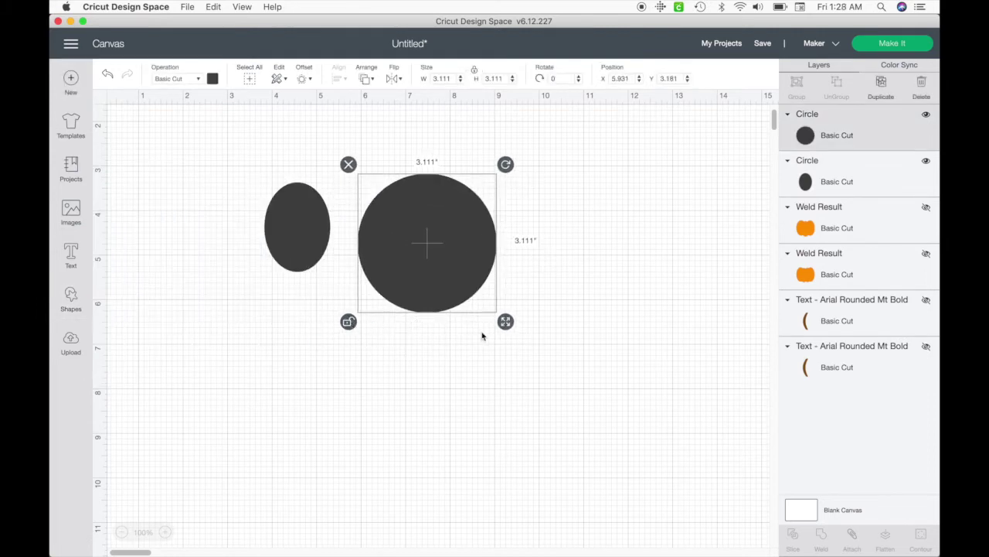
{"action": "left_click_drag", "start_coordinate": [508, 324], "coordinate": [438, 281]}
{"action": "left_click", "coordinate": [533, 323]}
{"action": "left_click_drag", "start_coordinate": [401, 229], "coordinate": [432, 236]}
{"action": "left_click", "coordinate": [452, 362]}
- Select both ovals and weld them into one Weld Result
{"action": "left_click", "coordinate": [69, 300]}
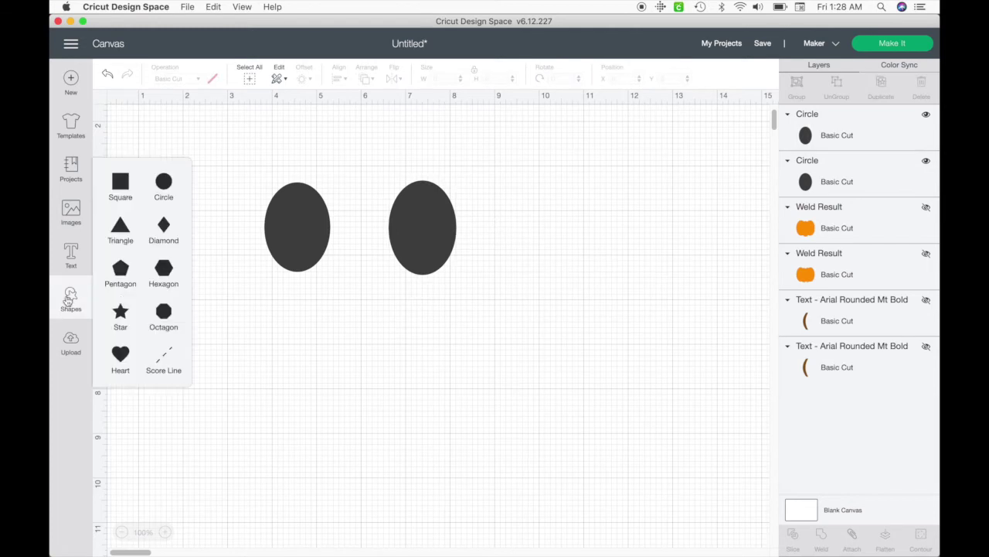
{"action": "left_click", "coordinate": [419, 348]}
{"action": "left_click_drag", "start_coordinate": [479, 335], "coordinate": [234, 170]}
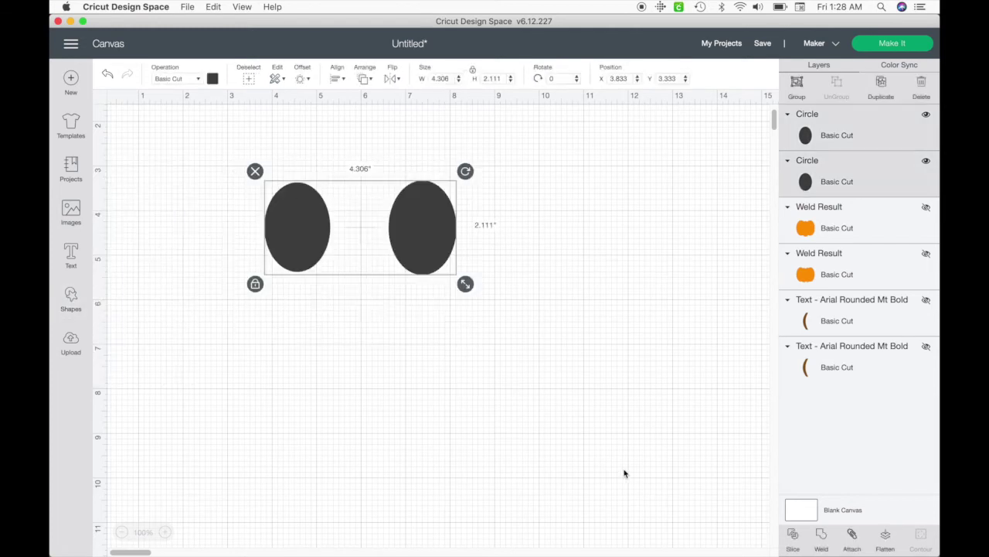
{"action": "left_click", "coordinate": [824, 539]}
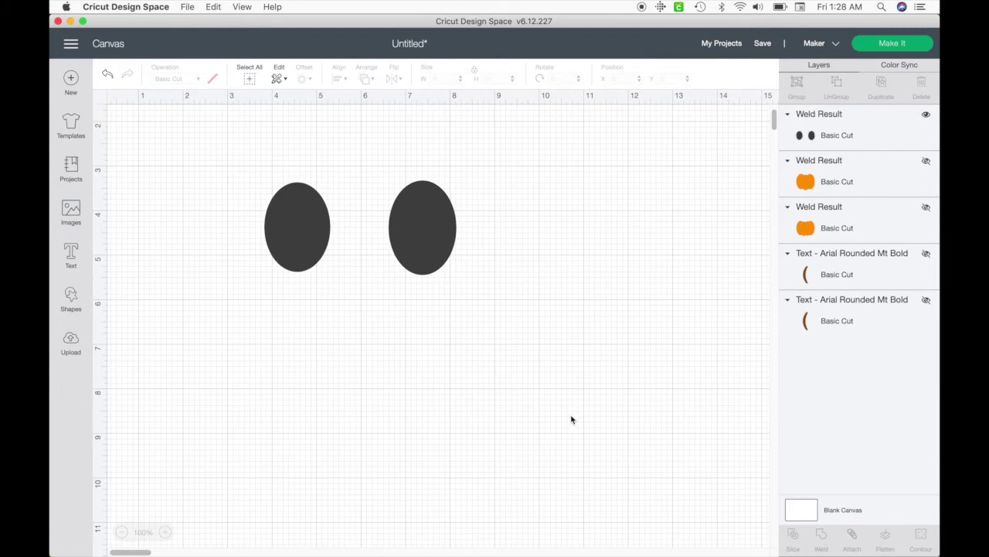
- Add a small circle under an inch wide on the left oval's lower edge
{"action": "left_click", "coordinate": [72, 298]}
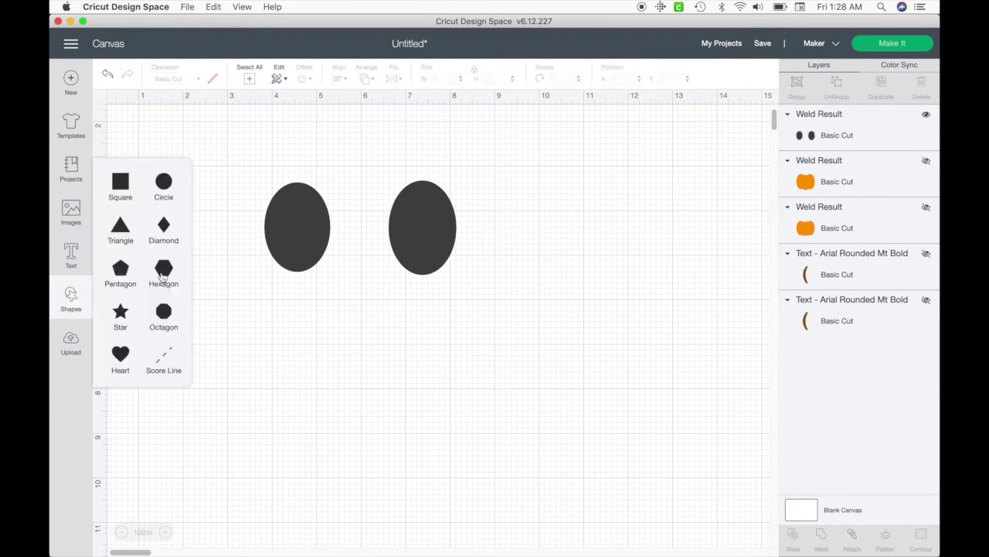
{"action": "left_click", "coordinate": [163, 183]}
{"action": "left_click_drag", "start_coordinate": [276, 287], "coordinate": [347, 371]}
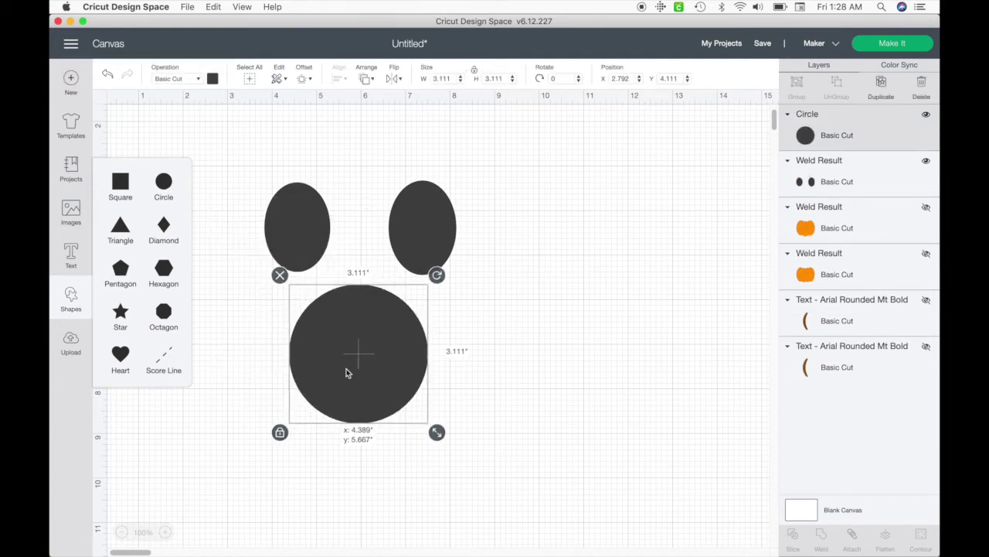
{"action": "left_click", "coordinate": [280, 433]}
{"action": "left_click_drag", "start_coordinate": [439, 439], "coordinate": [336, 333]}
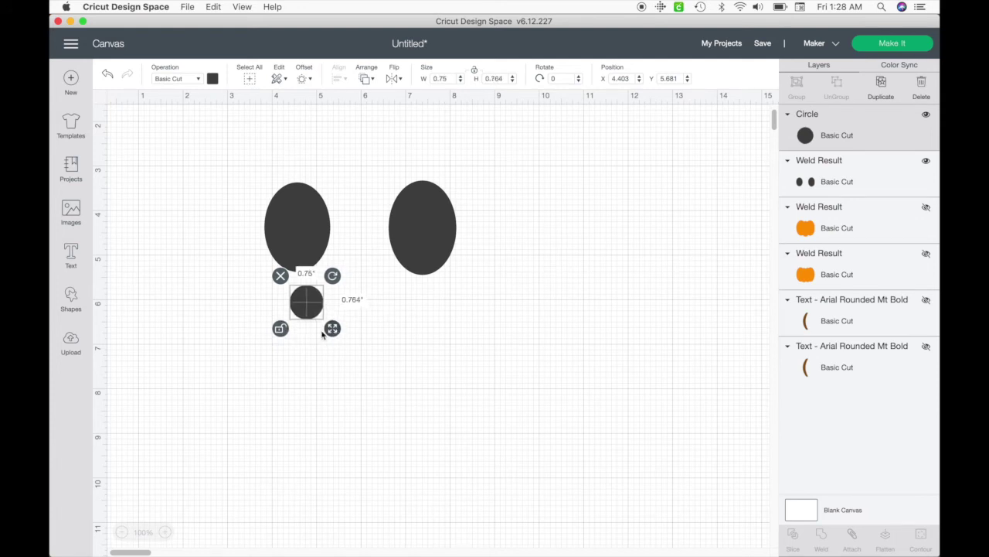
{"action": "left_click", "coordinate": [293, 333]}
{"action": "left_click", "coordinate": [311, 312]}
{"action": "left_click_drag", "start_coordinate": [312, 311], "coordinate": [335, 278]}
{"action": "left_click", "coordinate": [338, 304]}
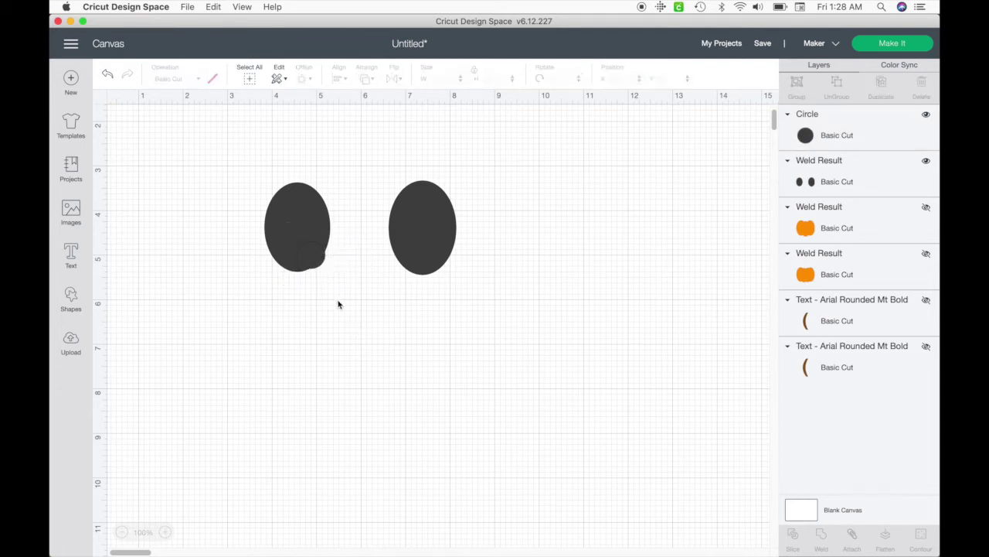
{"action": "left_click", "coordinate": [315, 264]}
{"action": "left_click", "coordinate": [381, 346]}
- Add a second notch-sized circle on the right oval and weld the two small circles
{"action": "left_click", "coordinate": [69, 298]}
{"action": "left_click", "coordinate": [168, 184]}
{"action": "left_click_drag", "start_coordinate": [256, 338], "coordinate": [286, 417]}
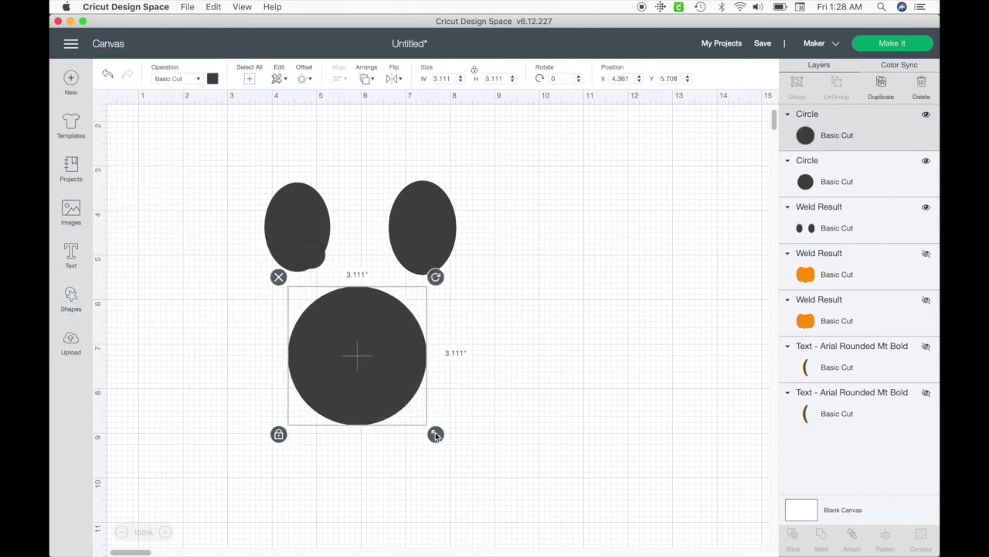
{"action": "left_click_drag", "start_coordinate": [400, 407], "coordinate": [412, 262]}
{"action": "left_click", "coordinate": [519, 384]}
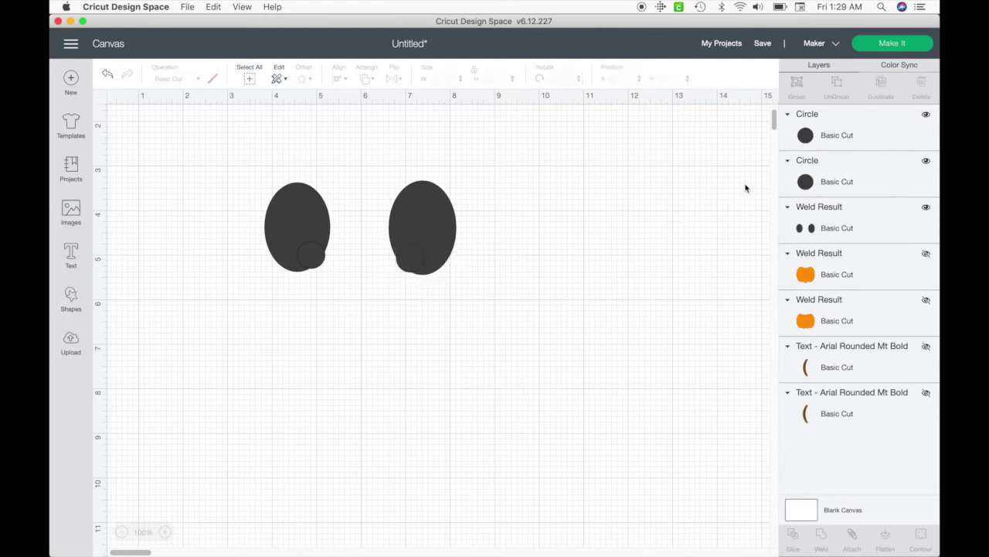
{"action": "left_click", "coordinate": [825, 176]}
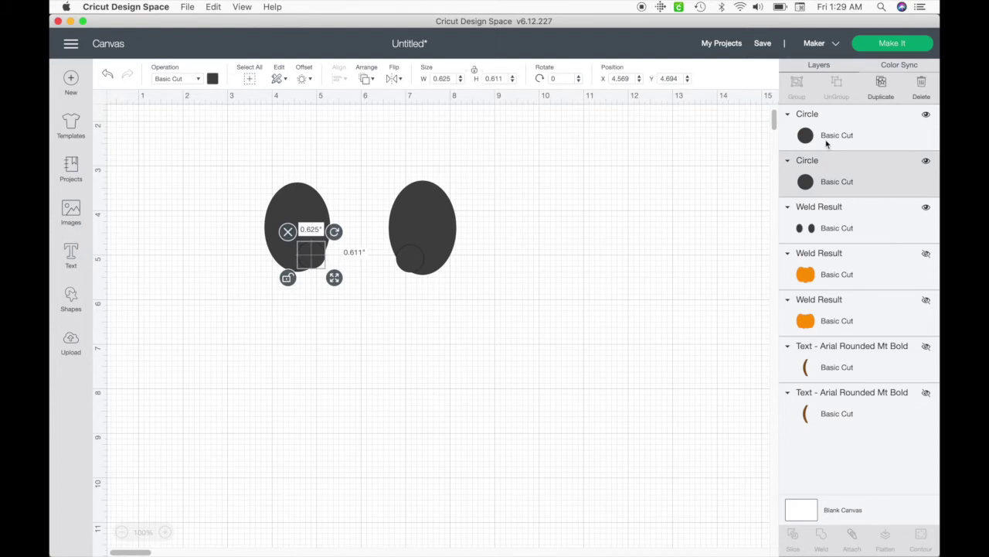
{"action": "left_click", "coordinate": [827, 141], "text": "shift"}
{"action": "left_click", "coordinate": [821, 537]}
{"action": "left_click", "coordinate": [657, 434]}
- Slice the small circles out of the ovals and delete the leftover crescent slivers
{"action": "left_click_drag", "start_coordinate": [538, 323], "coordinate": [226, 161]}
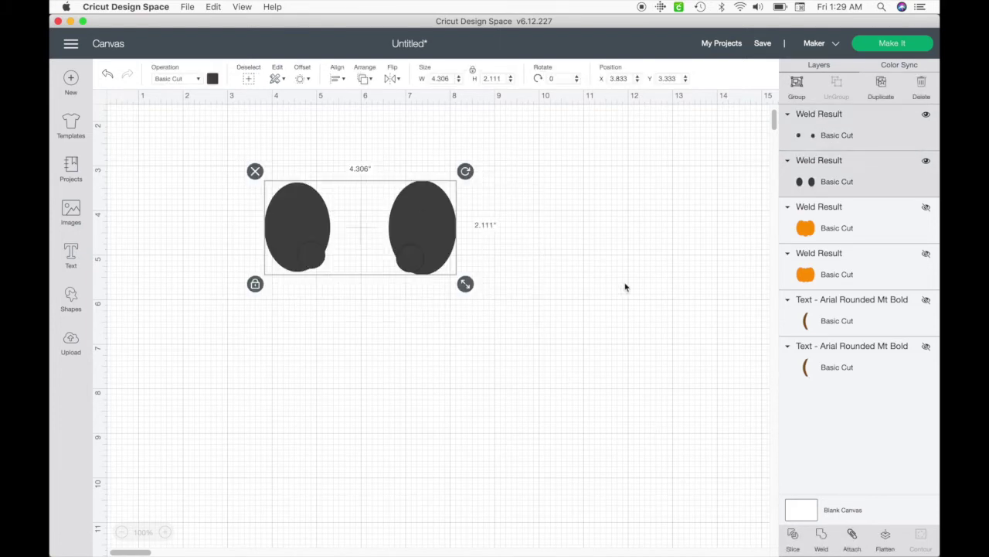
{"action": "left_click", "coordinate": [794, 534]}
{"action": "left_click_drag", "start_coordinate": [412, 260], "coordinate": [420, 382]}
{"action": "key", "text": "Delete"}
{"action": "left_click_drag", "start_coordinate": [409, 259], "coordinate": [404, 341]}
{"action": "key", "text": "Delete"}
- Delete the two small round leftovers and move the notched eyes back into place
{"action": "left_click_drag", "start_coordinate": [414, 257], "coordinate": [361, 364]}
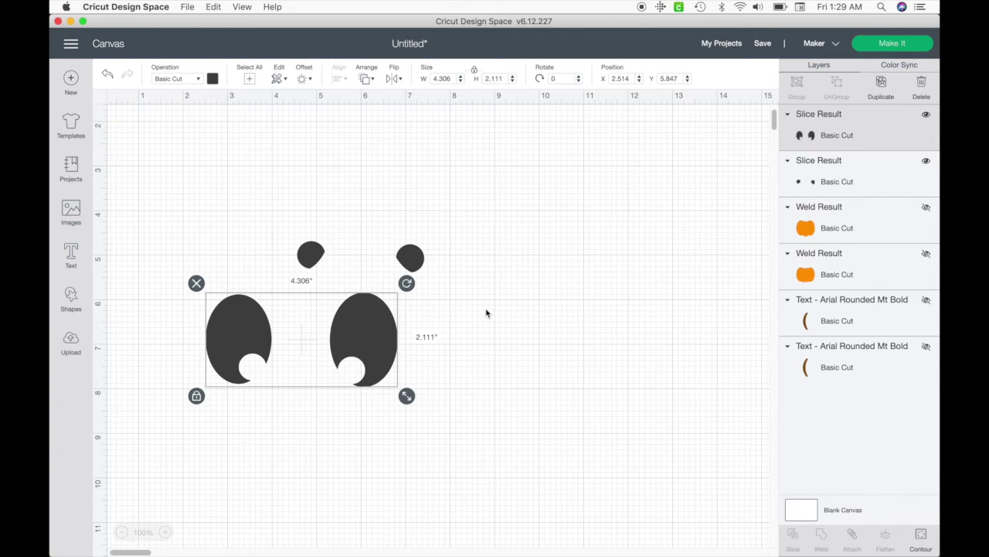
{"action": "left_click_drag", "start_coordinate": [485, 243], "coordinate": [273, 260]}
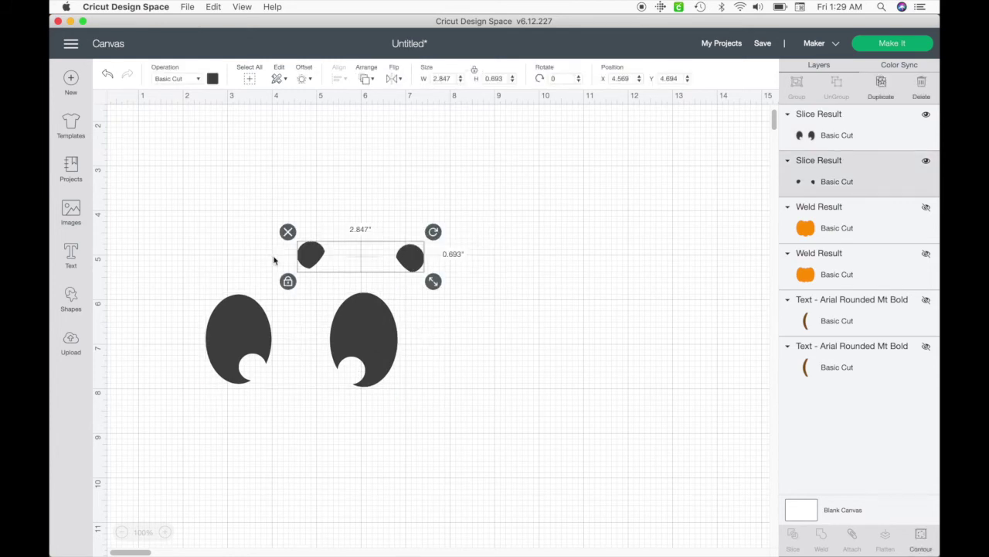
{"action": "key", "text": "Delete"}
{"action": "left_click_drag", "start_coordinate": [359, 339], "coordinate": [378, 215]}
{"action": "left_click", "coordinate": [411, 304]}
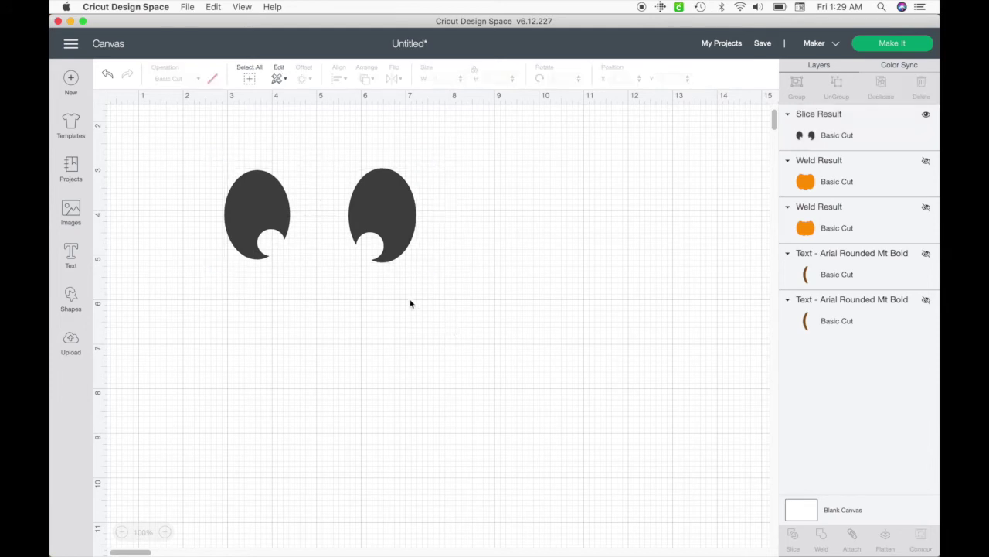
- Add a triangle and shrink it to a 1.57 × 0.99 in nose centred below the eyes
{"action": "left_click", "coordinate": [71, 298]}
{"action": "left_click", "coordinate": [122, 231]}
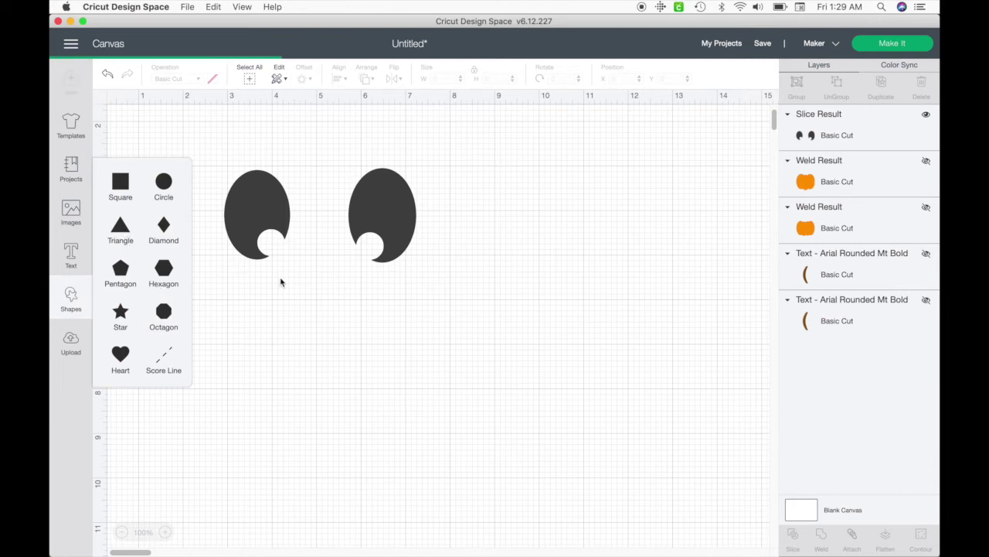
{"action": "left_click_drag", "start_coordinate": [323, 345], "coordinate": [317, 364]}
{"action": "left_click", "coordinate": [481, 378]}
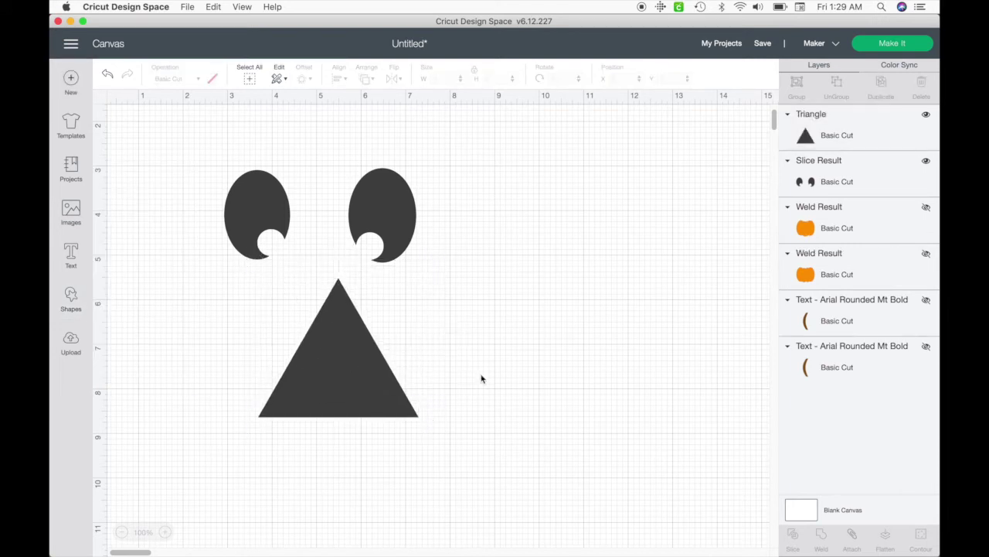
{"action": "left_click", "coordinate": [263, 411]}
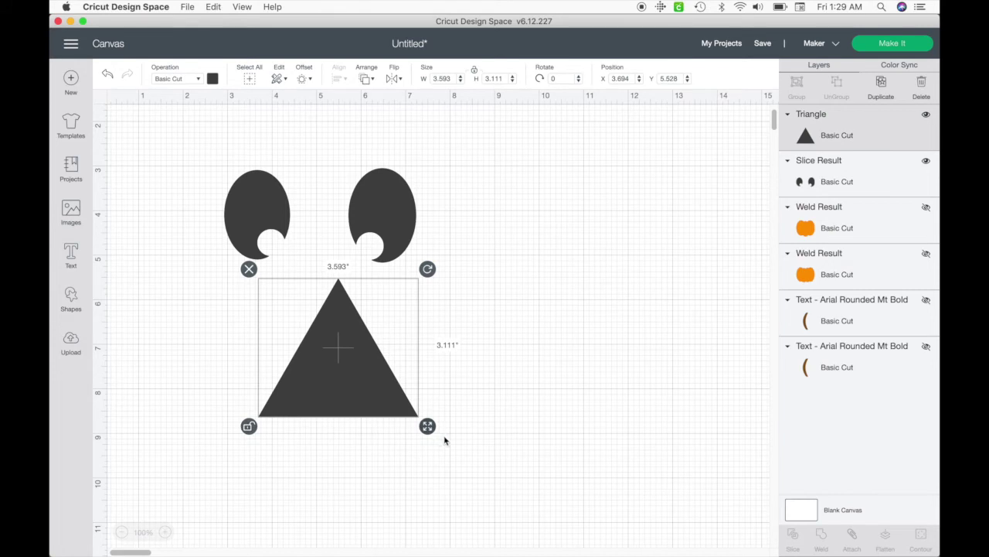
{"action": "left_click_drag", "start_coordinate": [432, 430], "coordinate": [345, 335]}
{"action": "left_click_drag", "start_coordinate": [292, 309], "coordinate": [315, 306]}
{"action": "left_click", "coordinate": [509, 341]}
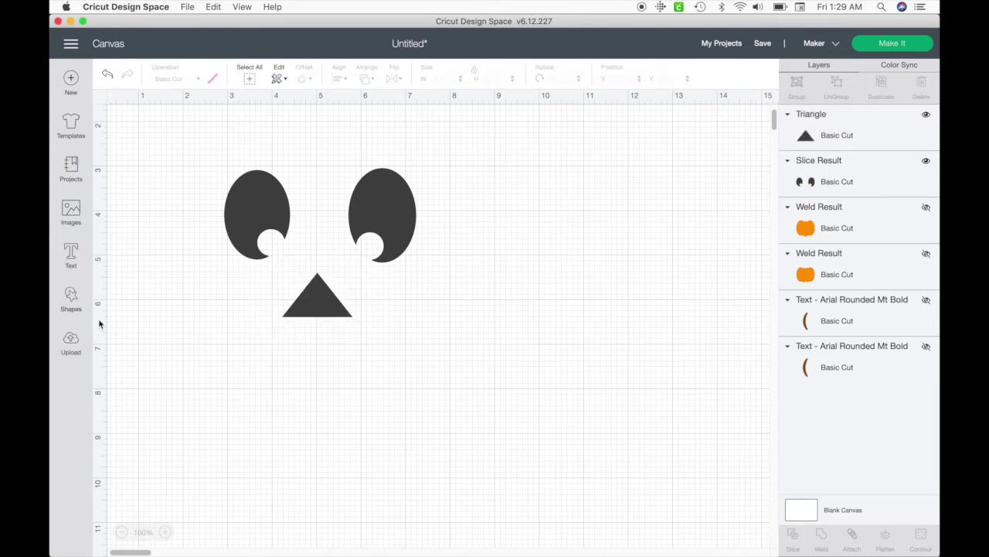
{"action": "left_click", "coordinate": [71, 298]}
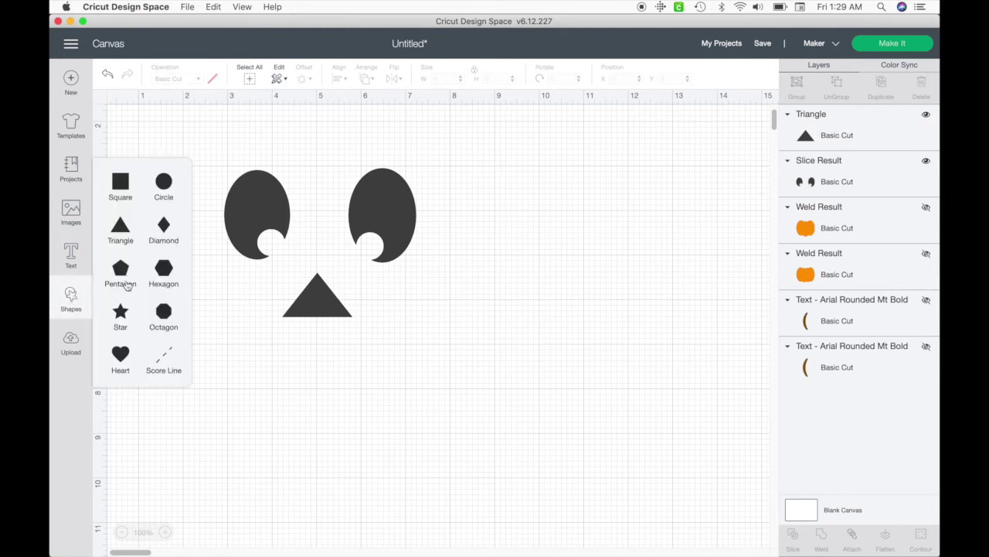
- Add an enlarged circle right of the face and a duplicate shifted upward over it
{"action": "left_click", "coordinate": [164, 186]}
{"action": "left_click_drag", "start_coordinate": [384, 379], "coordinate": [617, 303]}
{"action": "left_click_drag", "start_coordinate": [630, 375], "coordinate": [691, 419]}
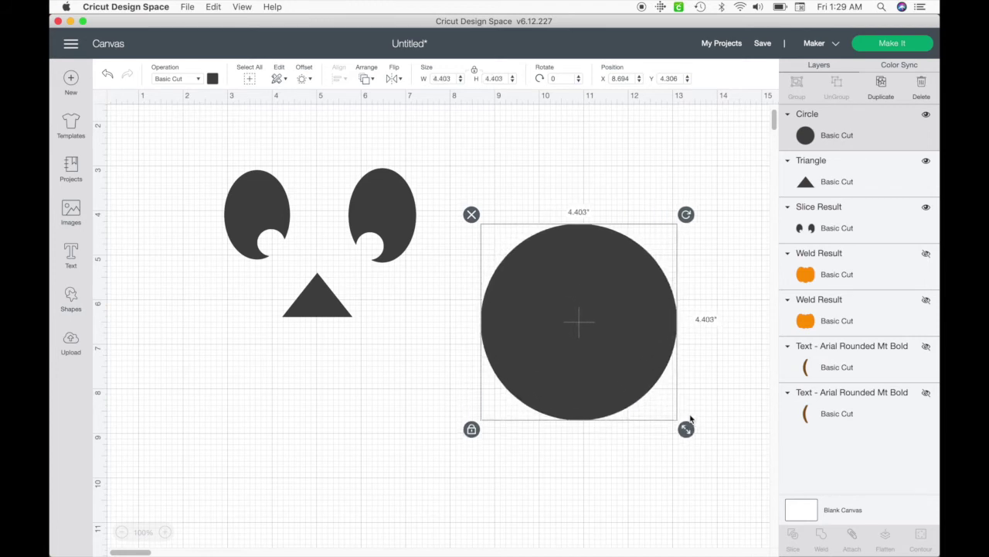
{"action": "key", "text": "super+d"}
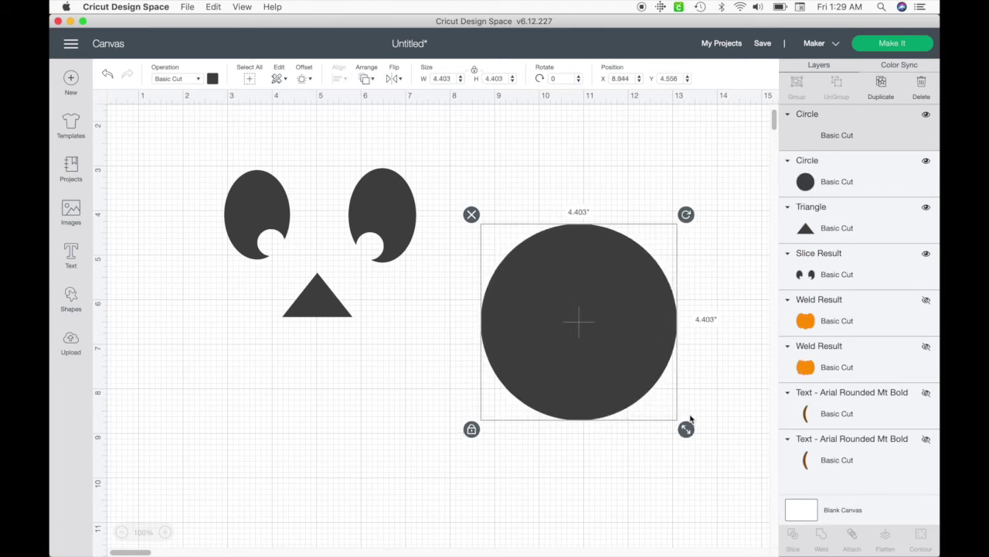
{"action": "left_click", "coordinate": [591, 353]}
{"action": "left_click_drag", "start_coordinate": [592, 354], "coordinate": [584, 303]}
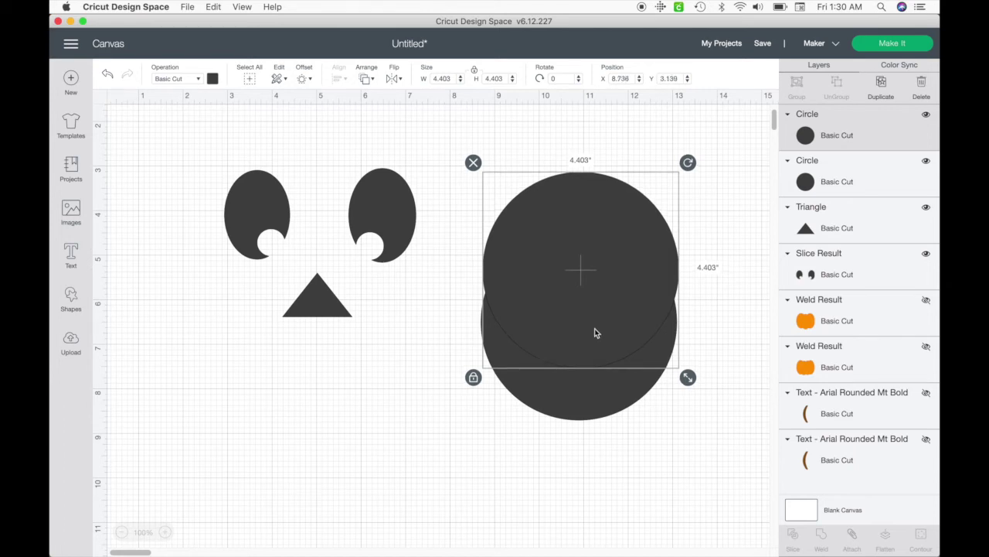
{"action": "left_click", "coordinate": [698, 466]}
- Slice the overlapping circles, delete the leftovers and move the crescent smile into place
{"action": "left_click_drag", "start_coordinate": [723, 479], "coordinate": [522, 217]}
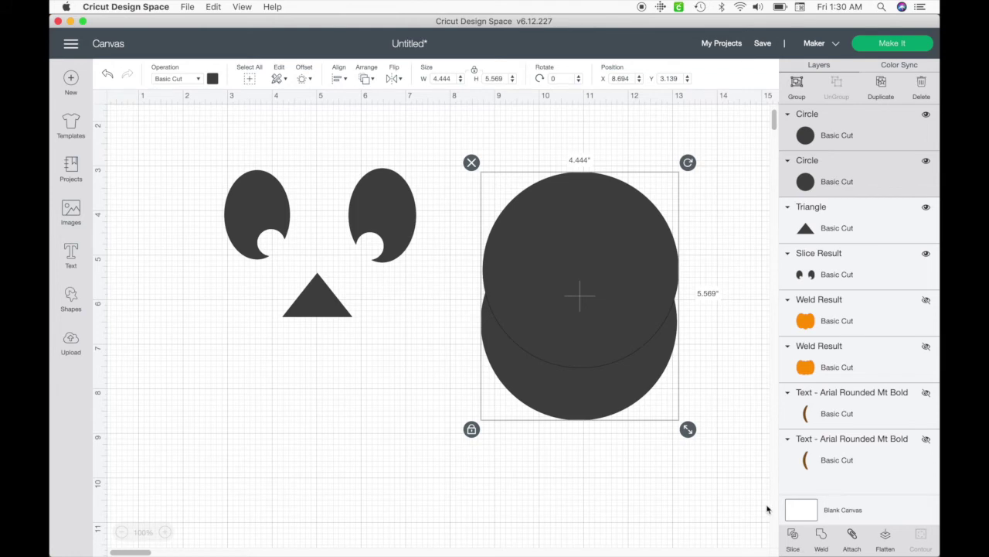
{"action": "left_click", "coordinate": [794, 540]}
{"action": "left_click_drag", "start_coordinate": [623, 408], "coordinate": [339, 459]}
{"action": "left_click_drag", "start_coordinate": [692, 412], "coordinate": [606, 157]}
{"action": "key", "text": "Delete"}
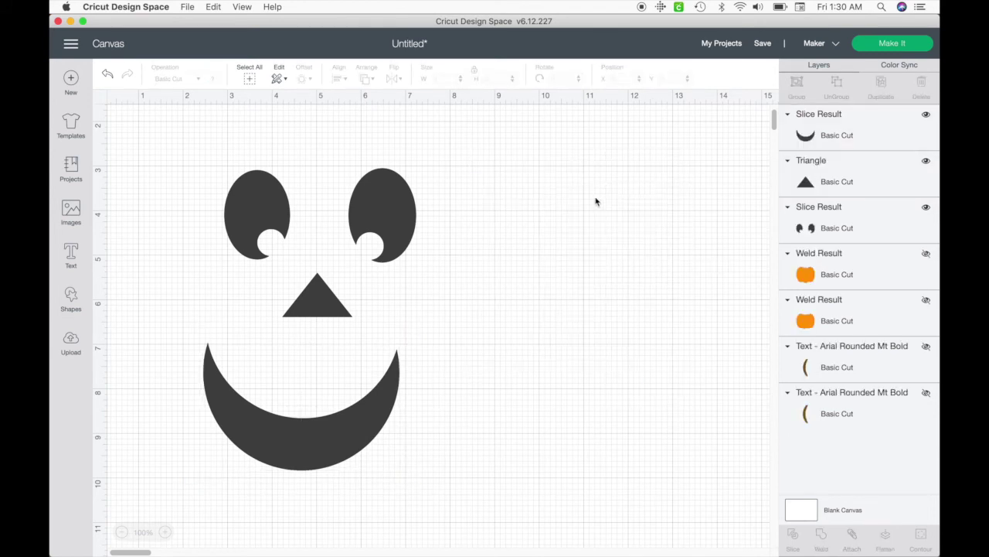
{"action": "left_click_drag", "start_coordinate": [293, 459], "coordinate": [576, 396]}
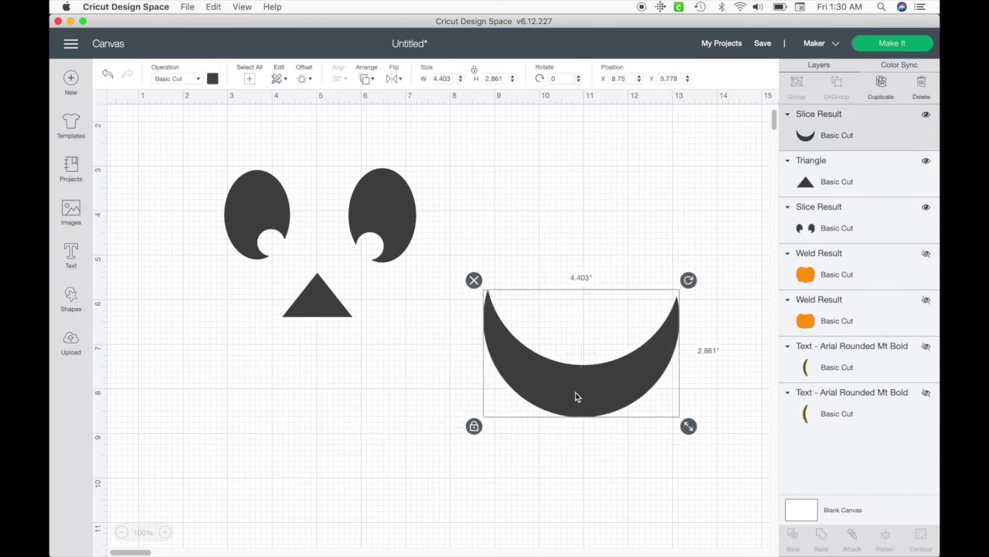
- Add a square and shrink it into a small tooth below the nose
{"action": "left_click", "coordinate": [71, 298]}
{"action": "left_click", "coordinate": [121, 185]}
{"action": "left_click_drag", "start_coordinate": [366, 385], "coordinate": [411, 415]}
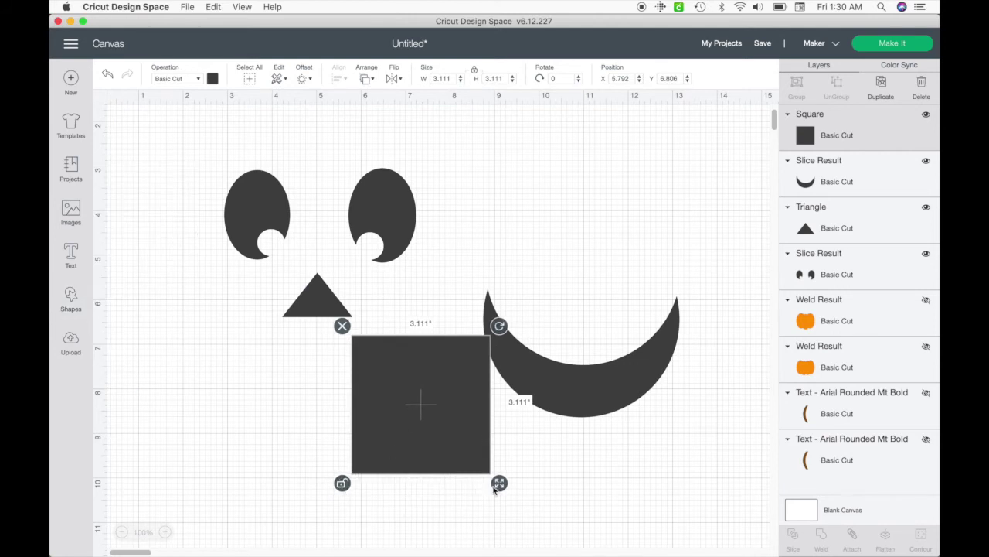
{"action": "left_click_drag", "start_coordinate": [498, 482], "coordinate": [581, 428]}
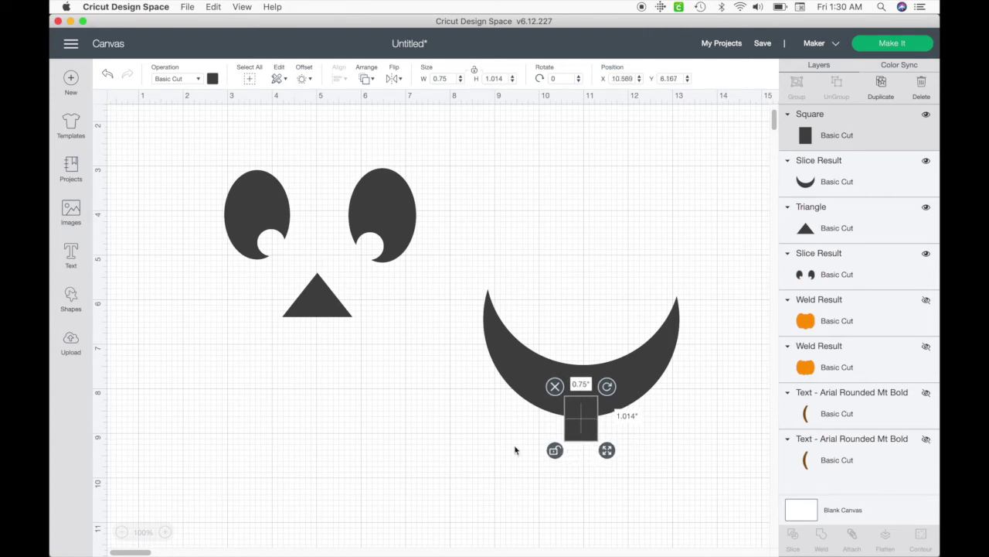
{"action": "left_click", "coordinate": [499, 450]}
- Duplicate the tooth twice, tilting the copies at the smile's left and right upper corners
{"action": "left_click", "coordinate": [584, 434]}
{"action": "key", "text": "super+d"}
{"action": "left_click_drag", "start_coordinate": [589, 442], "coordinate": [608, 308]}
{"action": "left_click_drag", "start_coordinate": [606, 249], "coordinate": [530, 340]}
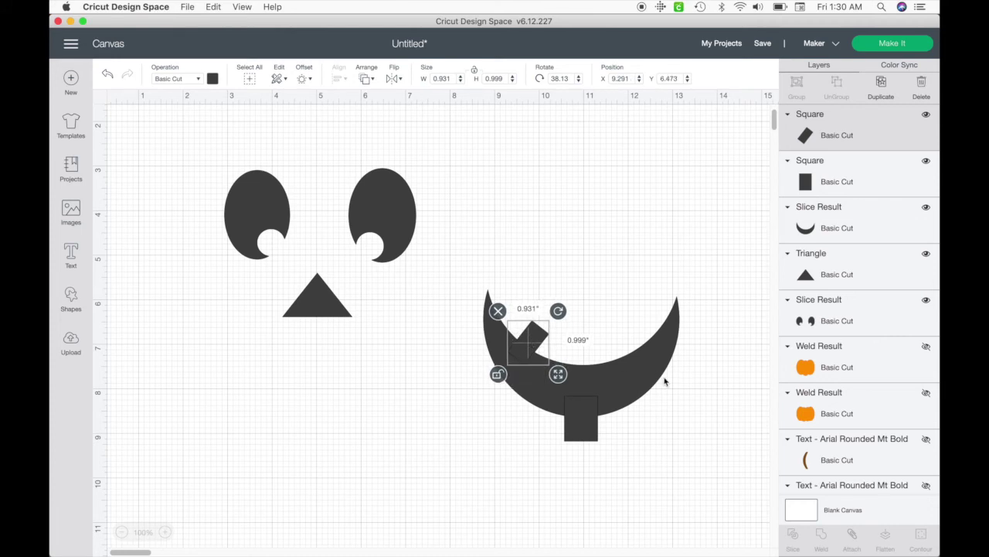
{"action": "key", "text": "super+d"}
{"action": "left_click_drag", "start_coordinate": [544, 349], "coordinate": [610, 257]}
{"action": "left_click_drag", "start_coordinate": [616, 224], "coordinate": [580, 238]}
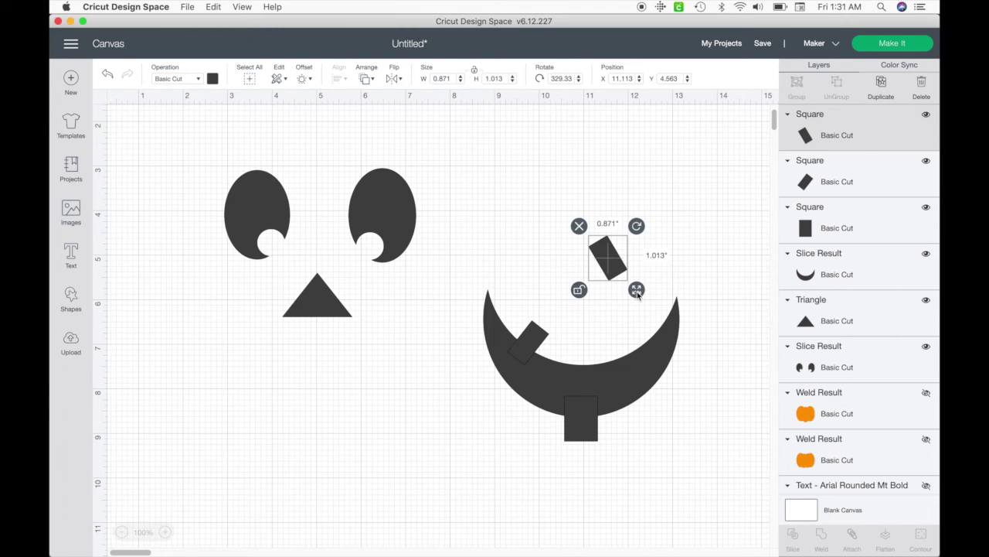
{"action": "left_click_drag", "start_coordinate": [639, 289], "coordinate": [641, 355]}
- Weld the three tooth squares into one shape
{"action": "left_click", "coordinate": [757, 255]}
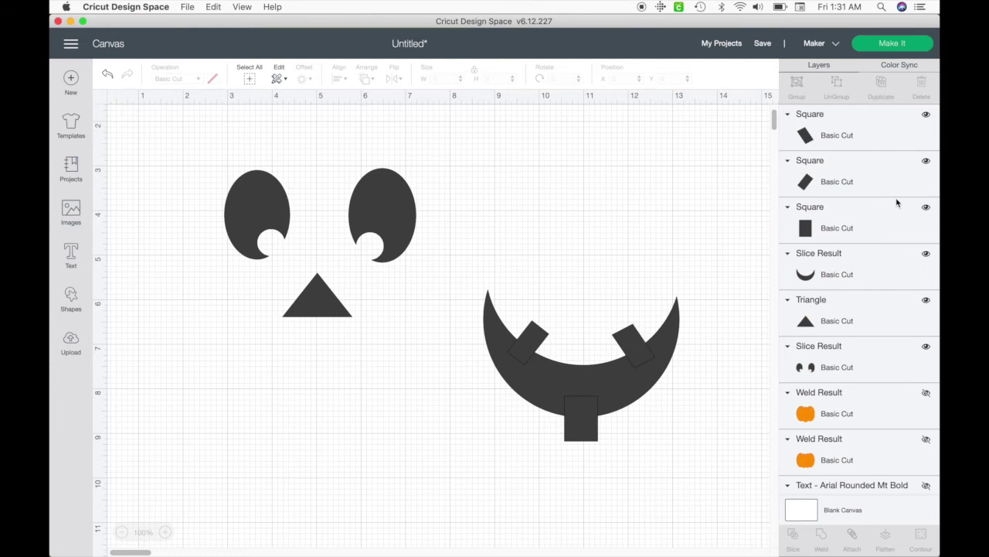
{"action": "left_click", "coordinate": [840, 235]}
{"action": "left_click", "coordinate": [838, 197], "text": "shift"}
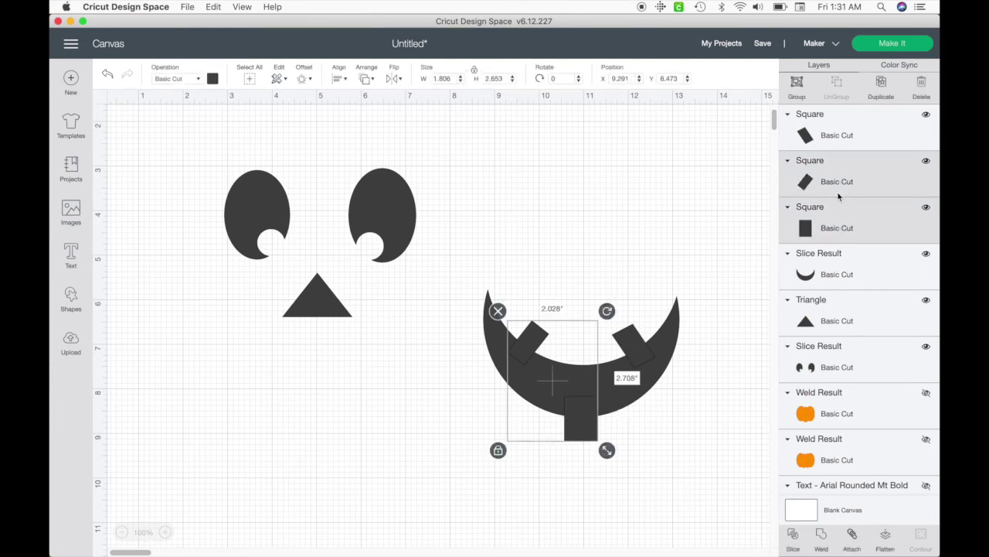
{"action": "left_click", "coordinate": [821, 135], "text": "shift"}
{"action": "left_click", "coordinate": [821, 541]}
- Slice the welded teeth out of the smile and delete all leftover pieces
{"action": "left_click_drag", "start_coordinate": [691, 454], "coordinate": [467, 288]}
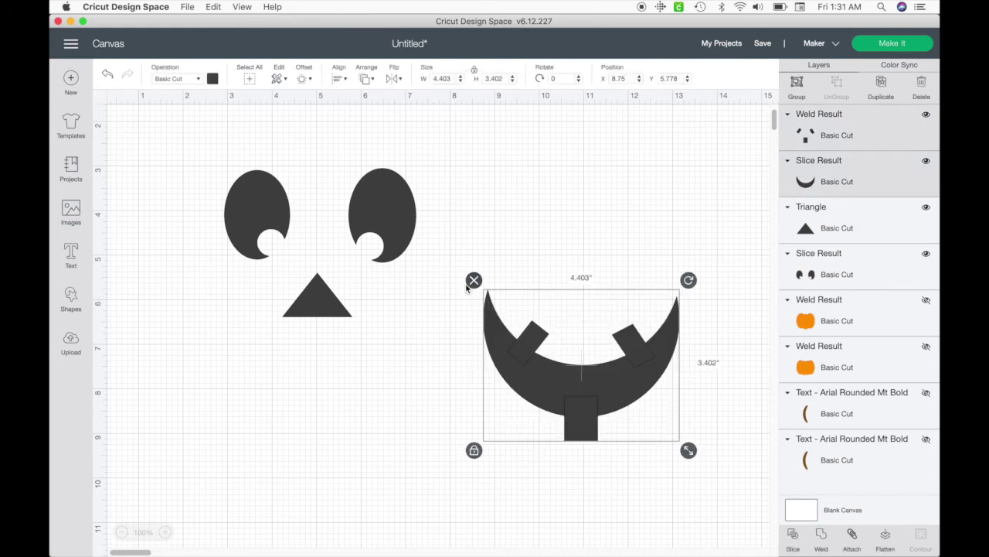
{"action": "left_click", "coordinate": [793, 539]}
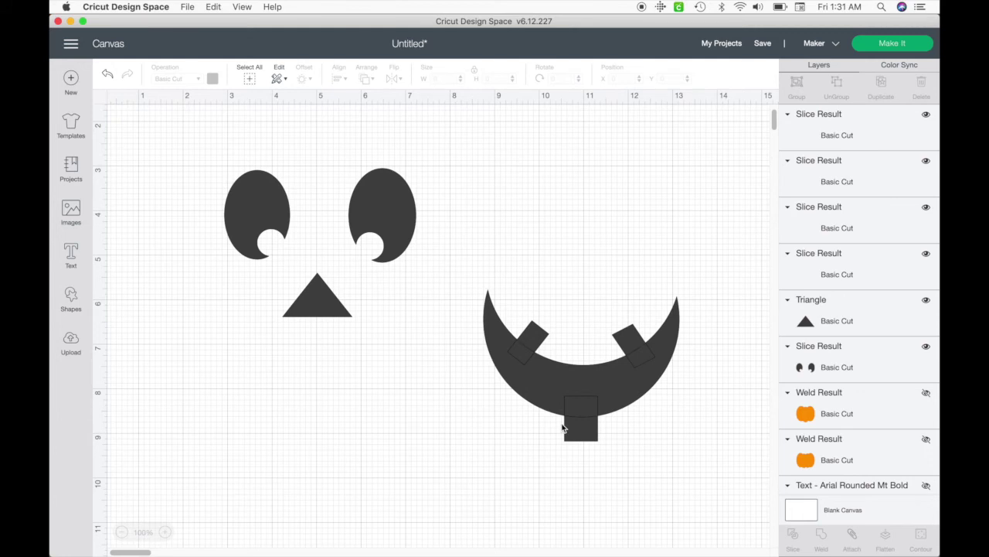
{"action": "left_click_drag", "start_coordinate": [541, 407], "coordinate": [369, 474]}
{"action": "key", "text": "Delete"}
{"action": "left_click_drag", "start_coordinate": [507, 391], "coordinate": [347, 471]}
{"action": "key", "text": "Delete"}
{"action": "left_click_drag", "start_coordinate": [543, 384], "coordinate": [306, 440]}
{"action": "left_click_drag", "start_coordinate": [723, 433], "coordinate": [511, 331]}
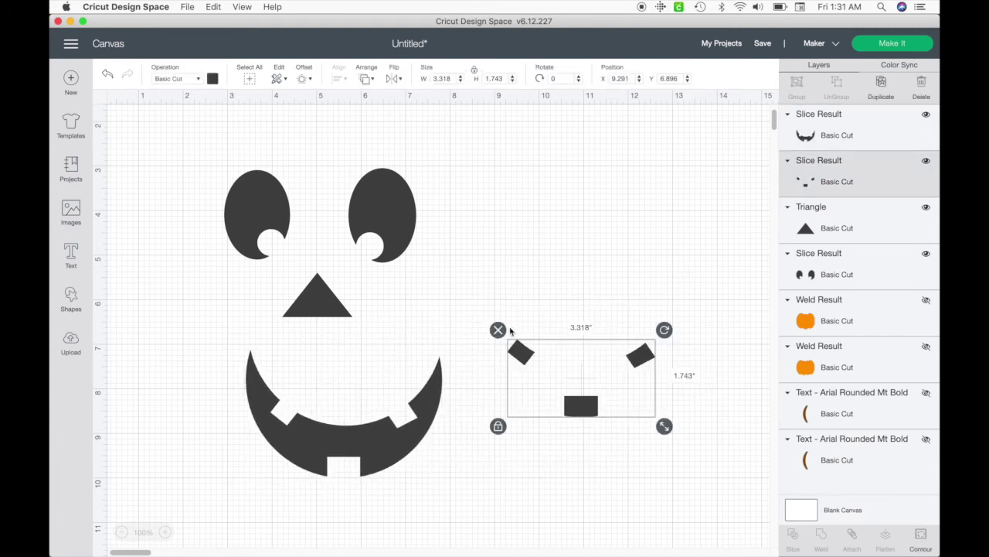
{"action": "key", "text": "Delete"}
- Place the notched mouth under the nose, widened to about 5.389 × 2.427 in
{"action": "left_click", "coordinate": [367, 443]}
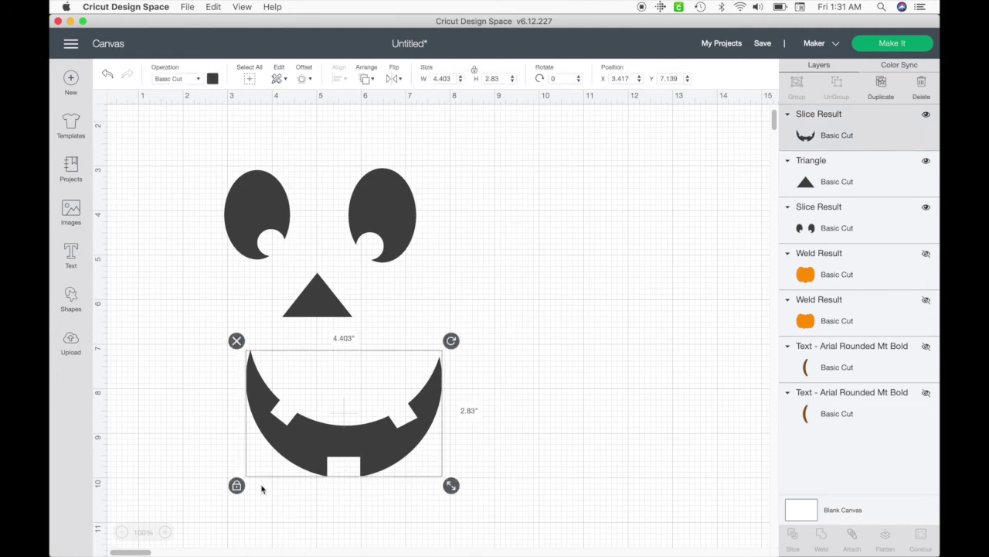
{"action": "left_click_drag", "start_coordinate": [343, 437], "coordinate": [309, 373]}
{"action": "left_click_drag", "start_coordinate": [414, 414], "coordinate": [454, 398]}
- Weld the eyes, nose and toothy mouth into a single Weld Result layer coloured black
{"action": "left_click", "coordinate": [514, 440]}
{"action": "left_click_drag", "start_coordinate": [523, 441], "coordinate": [180, 185]}
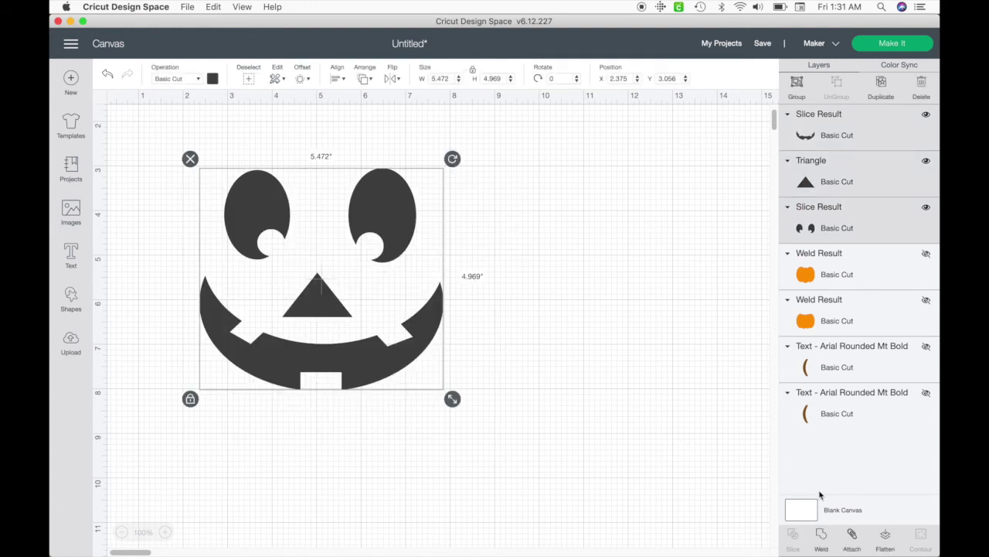
{"action": "left_click", "coordinate": [822, 535]}
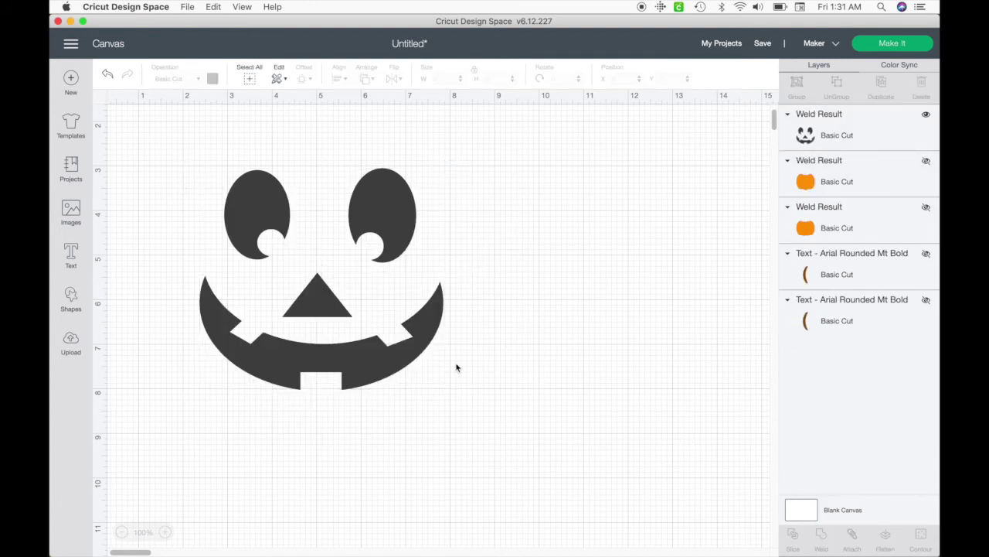
{"action": "left_click", "coordinate": [372, 345]}
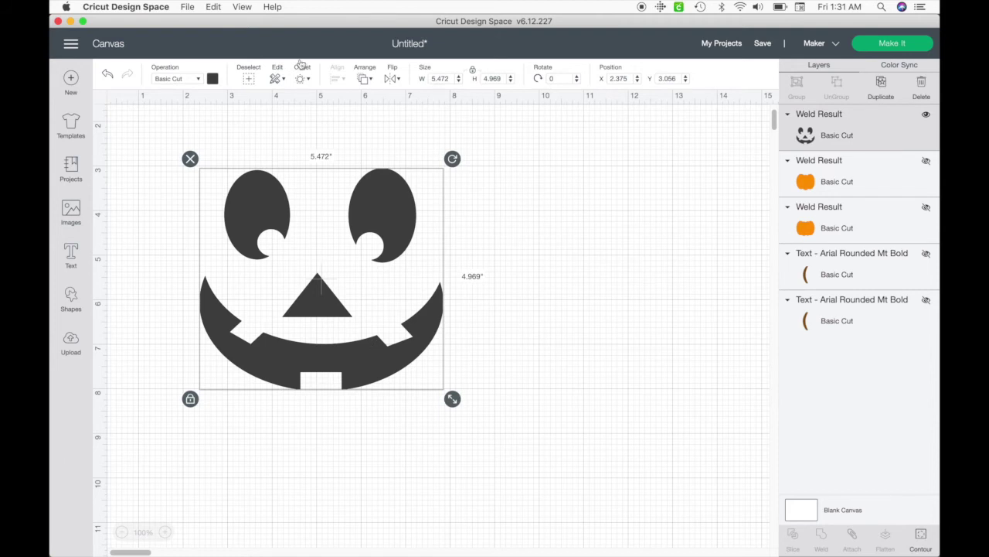
{"action": "left_click", "coordinate": [213, 80]}
{"action": "left_click", "coordinate": [302, 205]}
{"action": "left_click", "coordinate": [519, 298]}
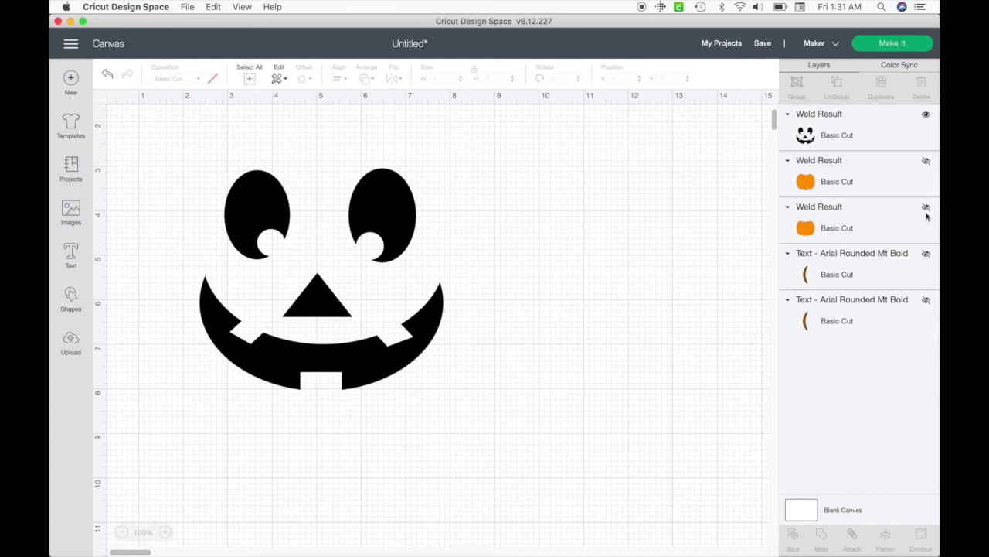
- Make the orange pumpkin layer and the brown stem layer visible again
{"action": "left_click", "coordinate": [926, 162]}
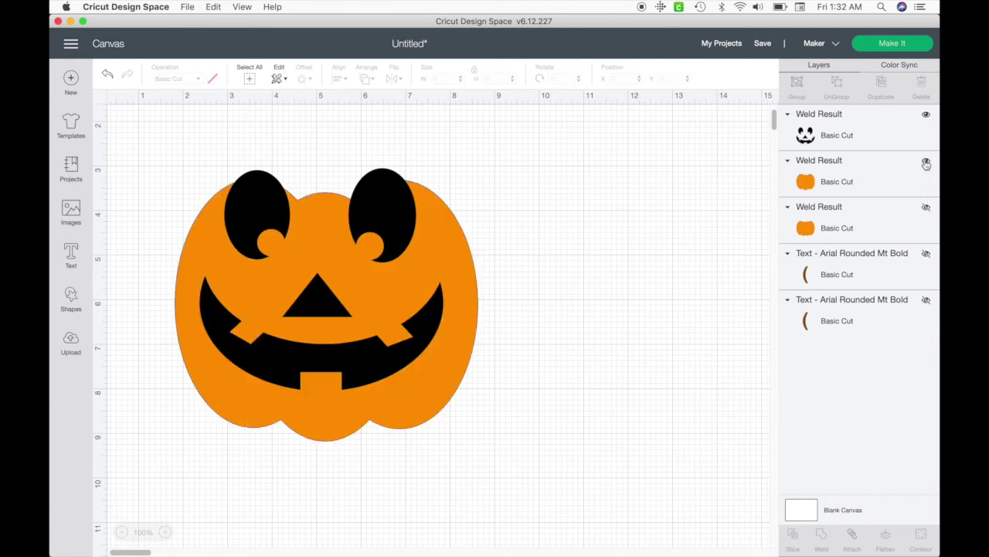
{"action": "left_click", "coordinate": [927, 255]}
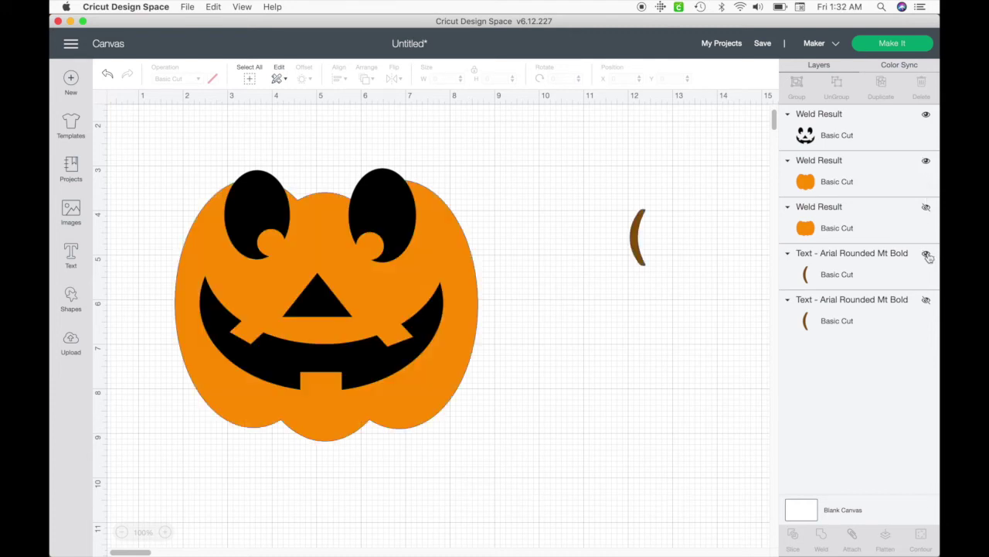
{"action": "left_click", "coordinate": [926, 255]}
{"action": "left_click", "coordinate": [933, 301]}
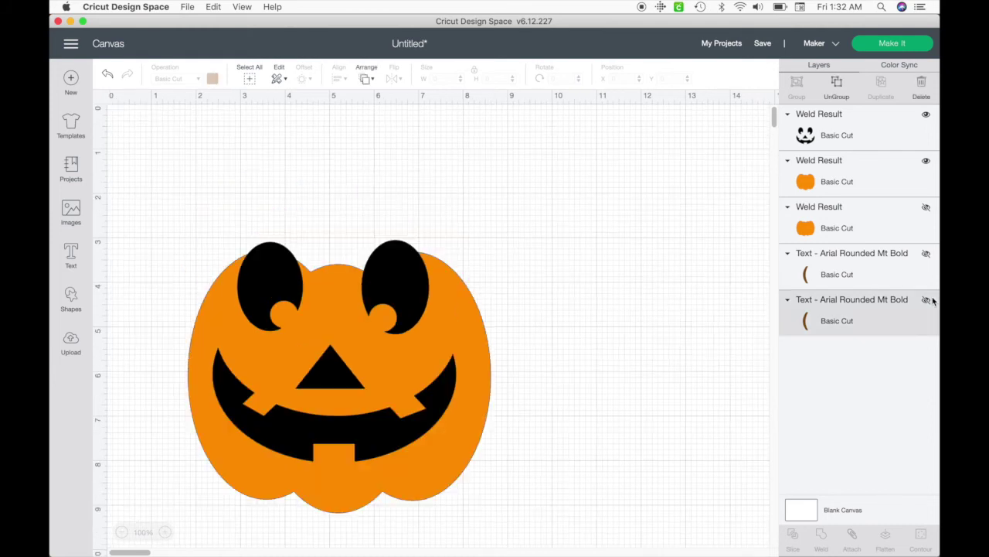
{"action": "left_click", "coordinate": [926, 300]}
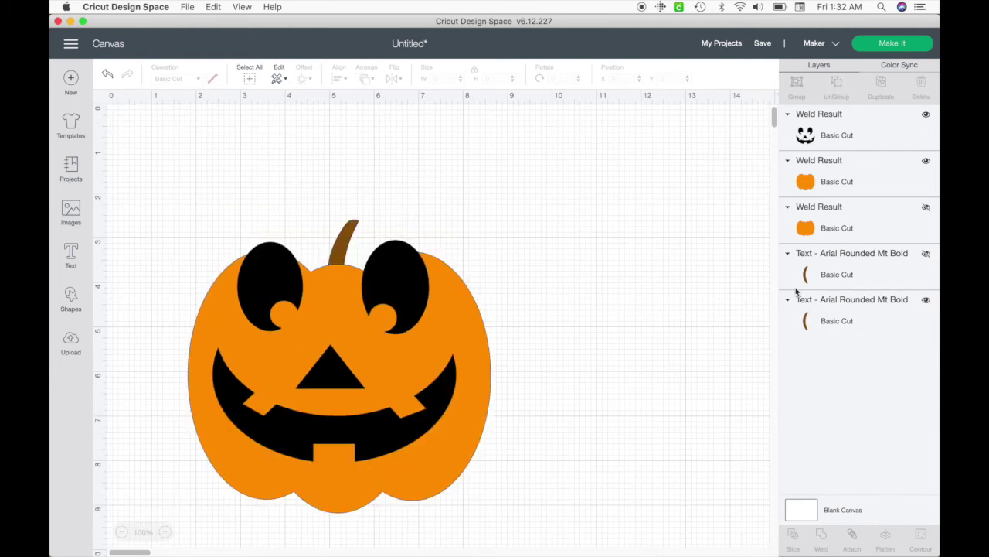
- Shrink and centre the black face on the pumpkin, then move the whole design up-left
{"action": "left_click", "coordinate": [397, 440]}
{"action": "left_click_drag", "start_coordinate": [397, 445], "coordinate": [407, 466]}
{"action": "left_click_drag", "start_coordinate": [482, 496], "coordinate": [384, 435]}
{"action": "left_click_drag", "start_coordinate": [335, 404], "coordinate": [367, 441]}
{"action": "left_click", "coordinate": [596, 470]}
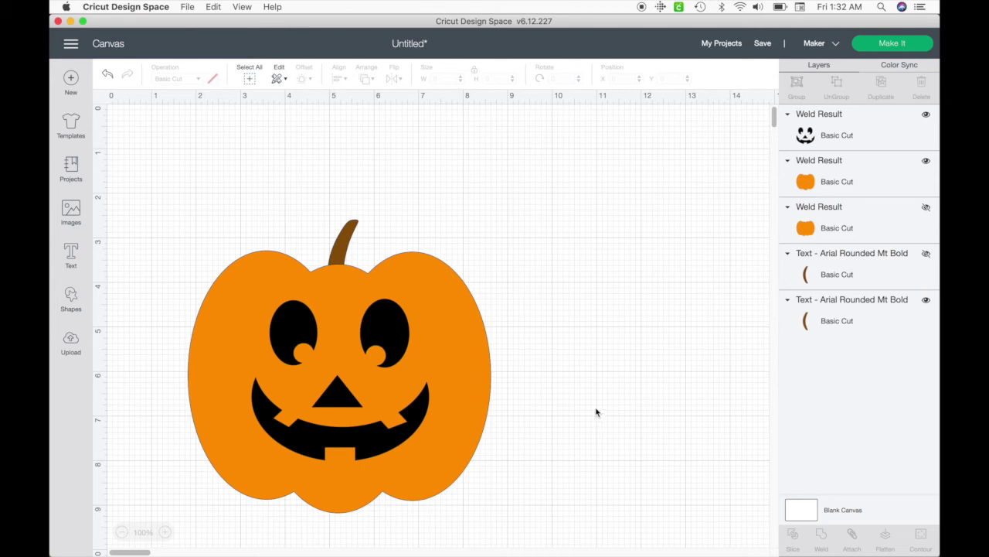
{"action": "left_click_drag", "start_coordinate": [578, 448], "coordinate": [198, 218]}
{"action": "left_click_drag", "start_coordinate": [347, 385], "coordinate": [319, 315]}
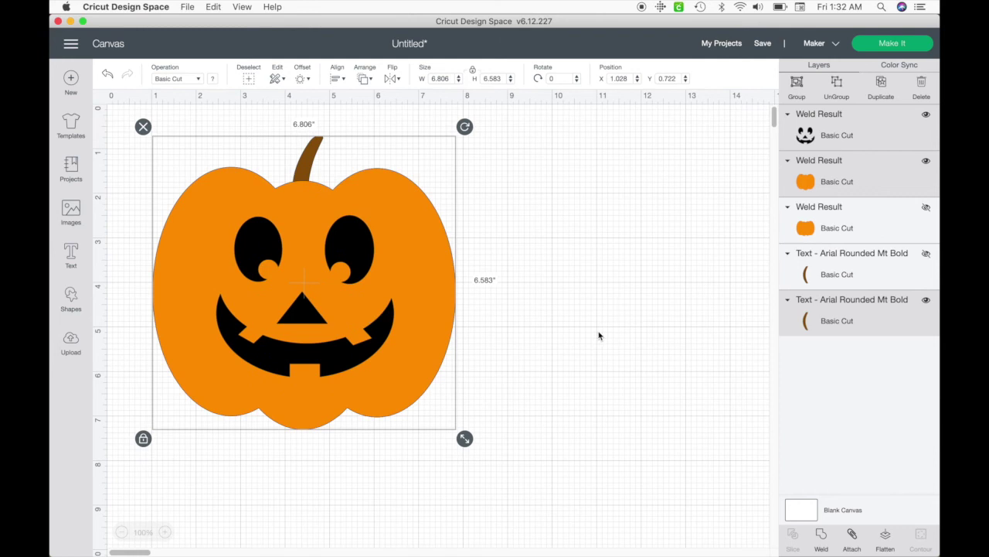
{"action": "left_click", "coordinate": [620, 354]}
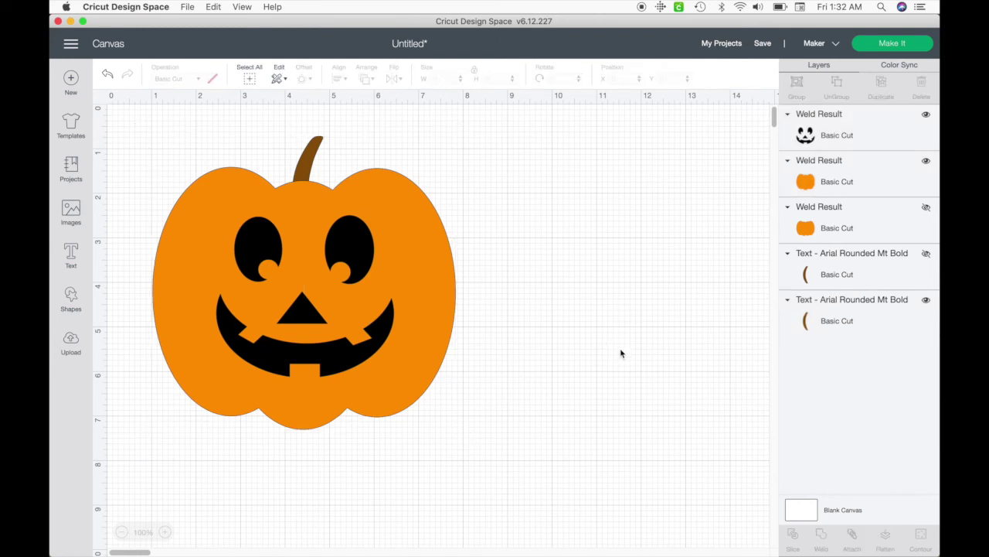
- Add two side-by-side triangles about 1.96 × 1.69 in right of the pumpkin and weld them
{"action": "left_click", "coordinate": [71, 297]}
{"action": "left_click", "coordinate": [126, 236]}
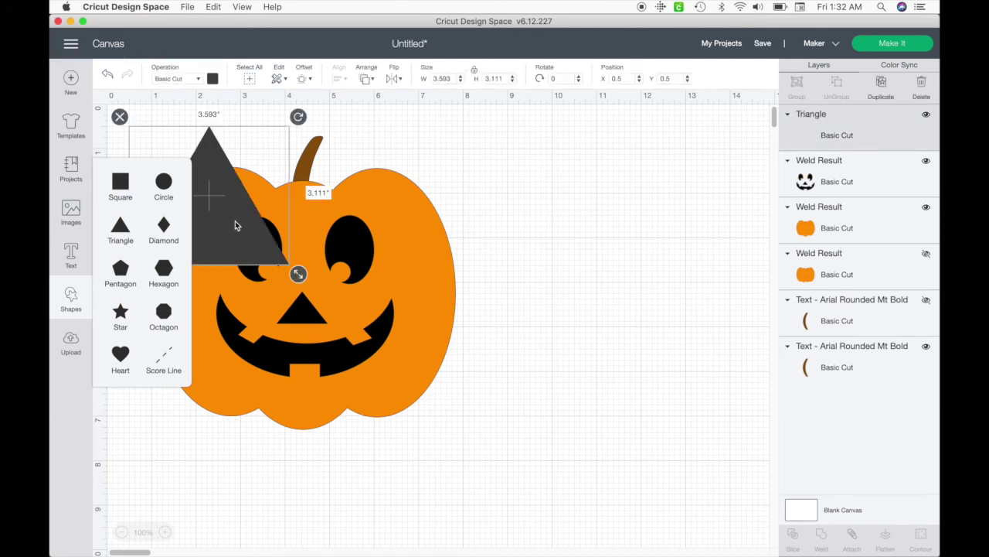
{"action": "left_click_drag", "start_coordinate": [233, 229], "coordinate": [655, 371]}
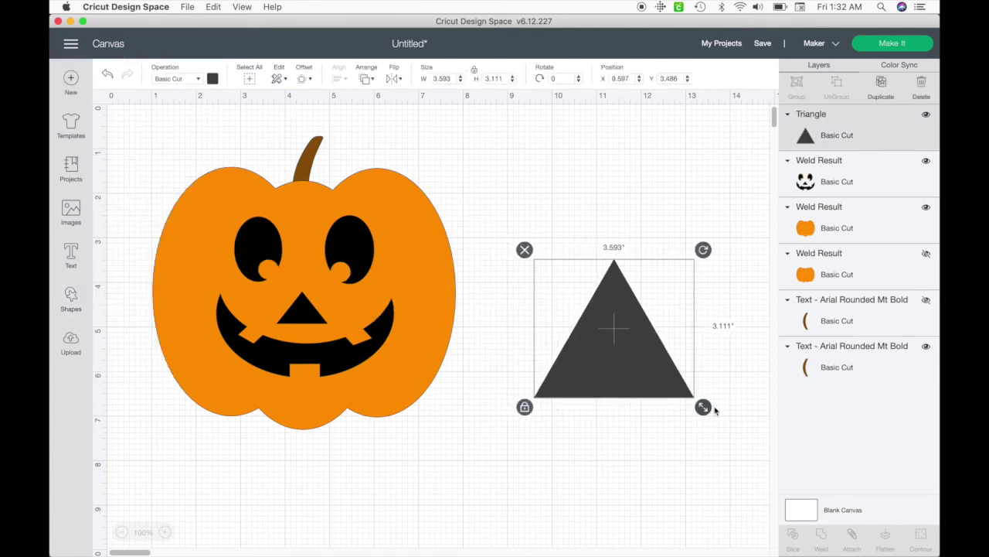
{"action": "left_click_drag", "start_coordinate": [691, 405], "coordinate": [619, 342]}
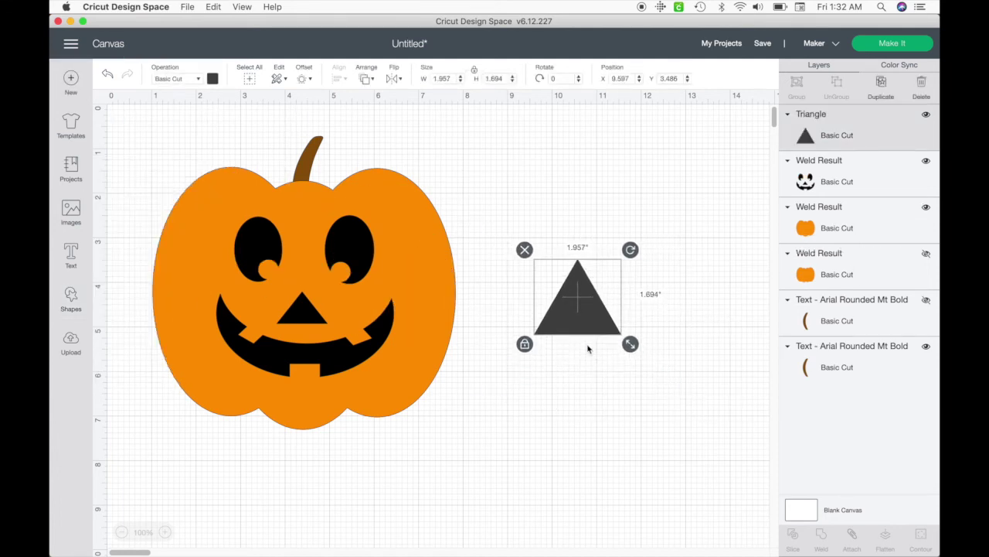
{"action": "key", "text": "super+d"}
{"action": "left_click_drag", "start_coordinate": [592, 340], "coordinate": [704, 327]}
{"action": "left_click_drag", "start_coordinate": [705, 394], "coordinate": [579, 290]}
{"action": "left_click", "coordinate": [825, 548]}
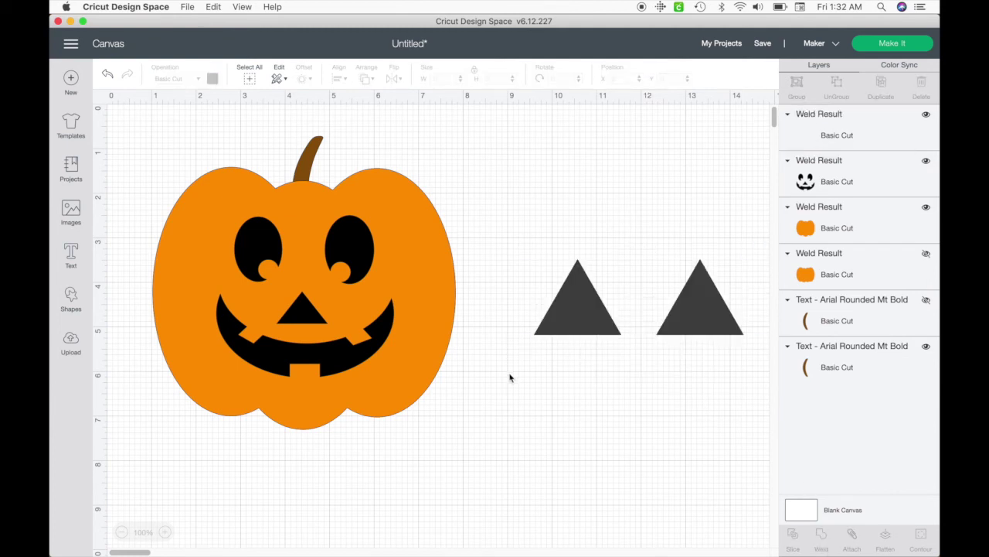
- Add a 0.85 in circle below the triangles and a copy on the left triangle's base
{"action": "left_click", "coordinate": [71, 298]}
{"action": "left_click", "coordinate": [164, 182]}
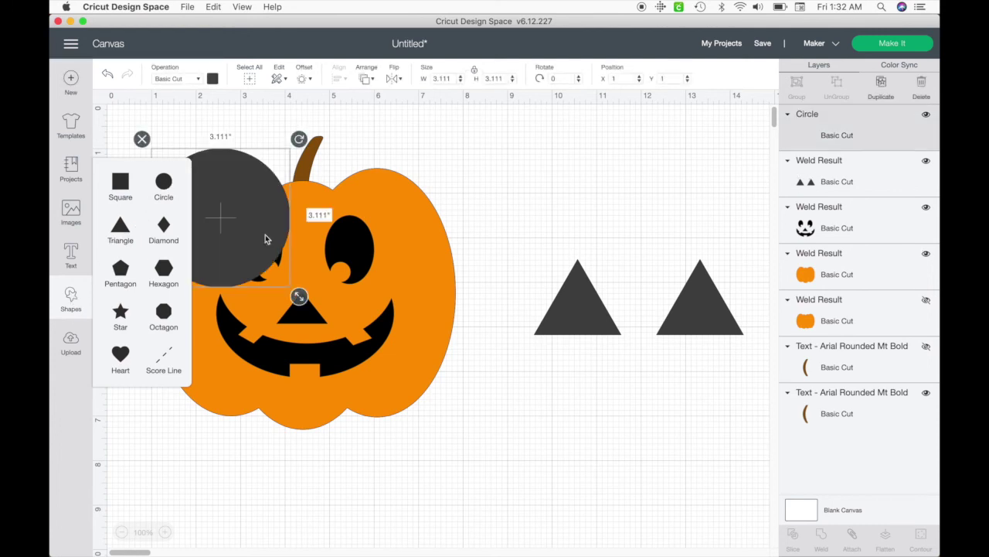
{"action": "left_click_drag", "start_coordinate": [251, 241], "coordinate": [579, 471]}
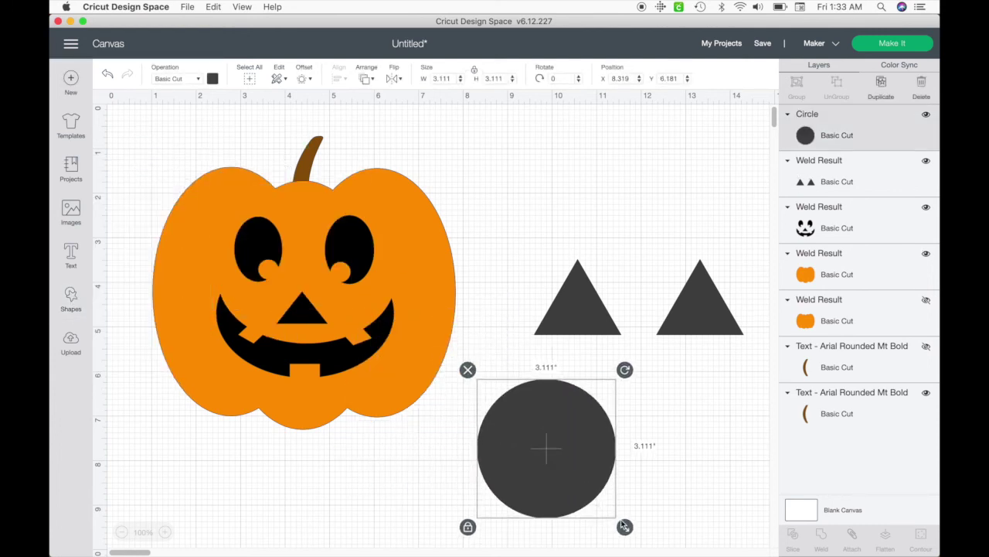
{"action": "left_click_drag", "start_coordinate": [626, 528], "coordinate": [520, 429]}
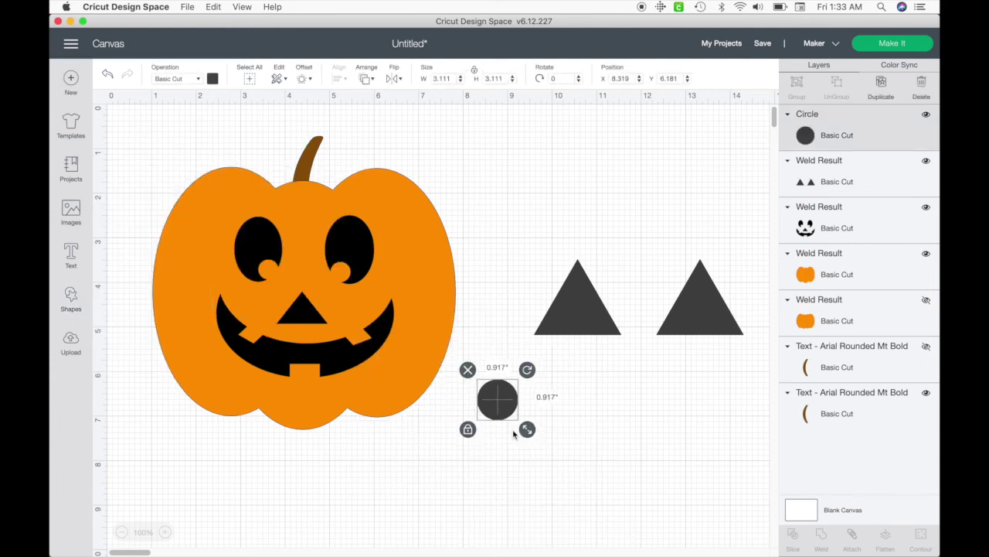
{"action": "key", "text": "super+d"}
{"action": "left_click_drag", "start_coordinate": [504, 417], "coordinate": [676, 332]}
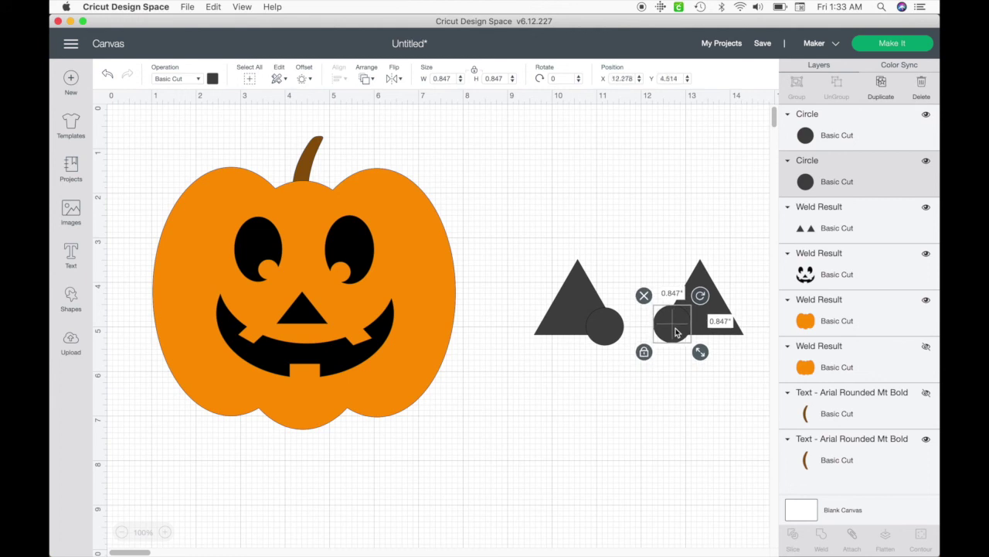
{"action": "left_click", "coordinate": [692, 436]}
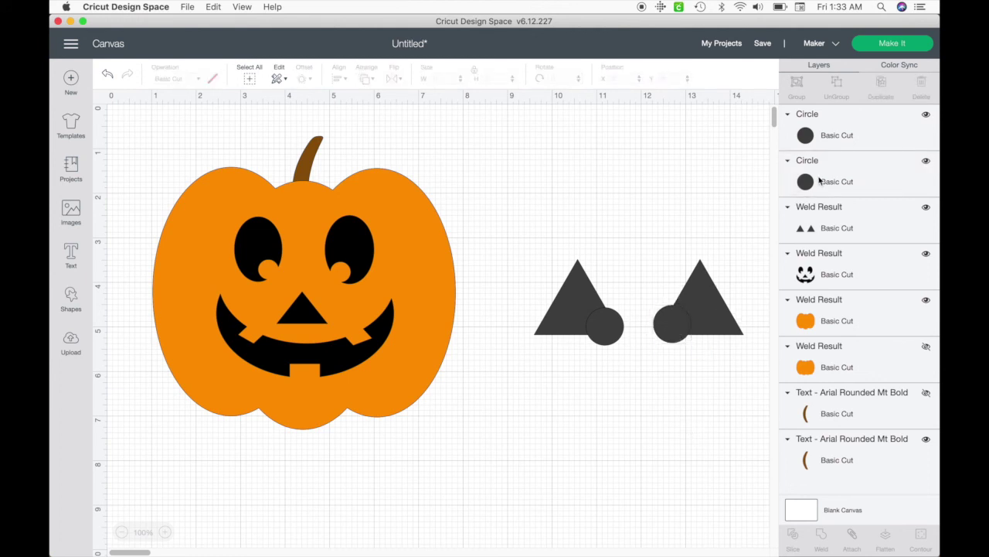
- Adjust the right circle to 0.847 in and weld the two circles together
{"action": "left_click", "coordinate": [819, 181]}
{"action": "left_click", "coordinate": [821, 137], "text": "shift"}
{"action": "left_click", "coordinate": [676, 438]}
{"action": "left_click", "coordinate": [673, 334]}
{"action": "left_click_drag", "start_coordinate": [699, 353], "coordinate": [676, 337]}
{"action": "left_click", "coordinate": [604, 327]}
{"action": "left_click", "coordinate": [632, 357]}
{"action": "left_click", "coordinate": [819, 181], "text": "shift"}
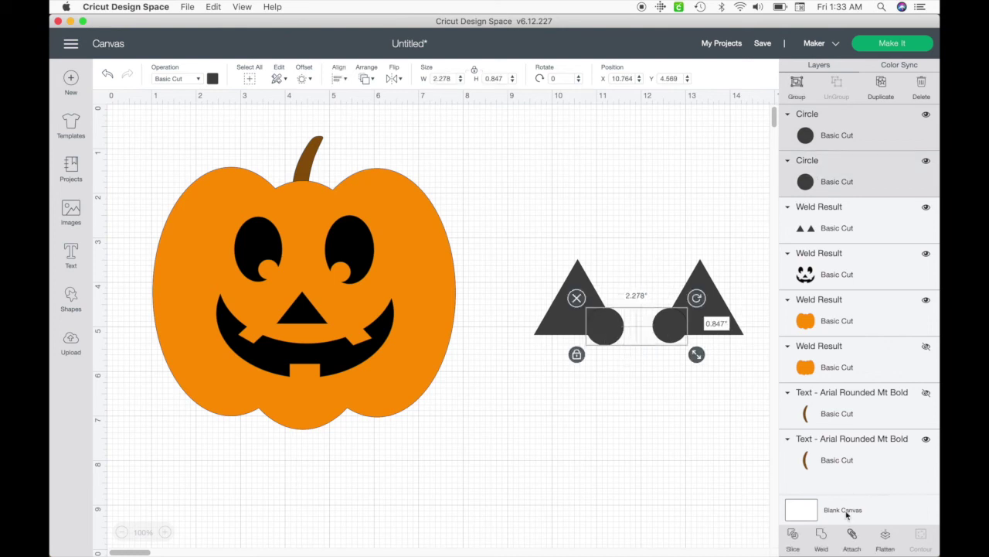
{"action": "left_click", "coordinate": [820, 544]}
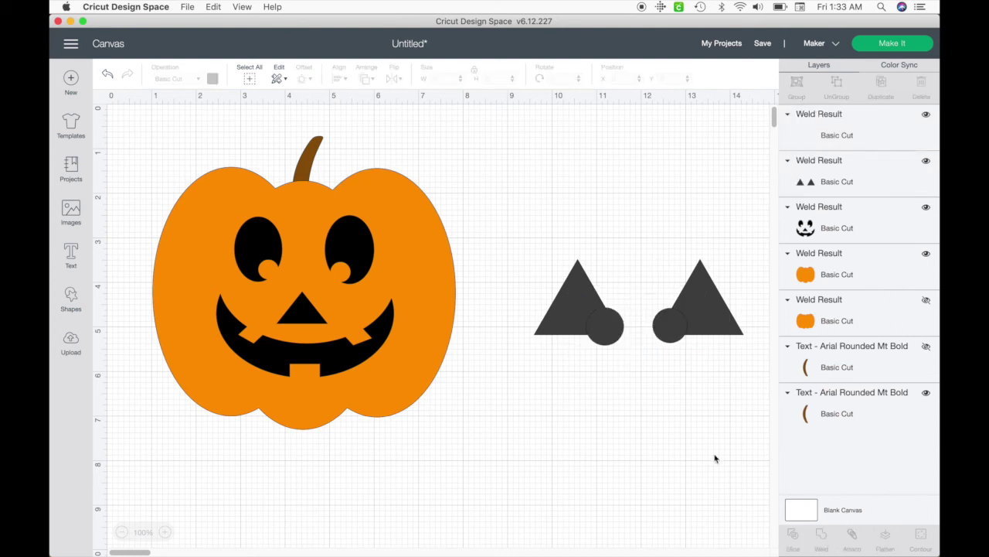
- Position the welded triangles over the circles and slice them together
{"action": "left_click_drag", "start_coordinate": [579, 291], "coordinate": [556, 239]}
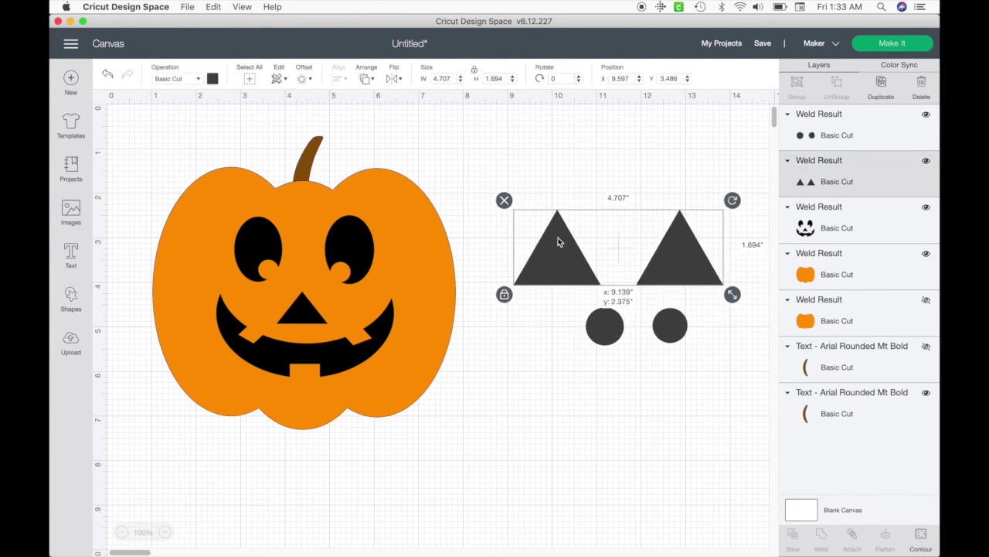
{"action": "left_click_drag", "start_coordinate": [672, 243], "coordinate": [699, 305]}
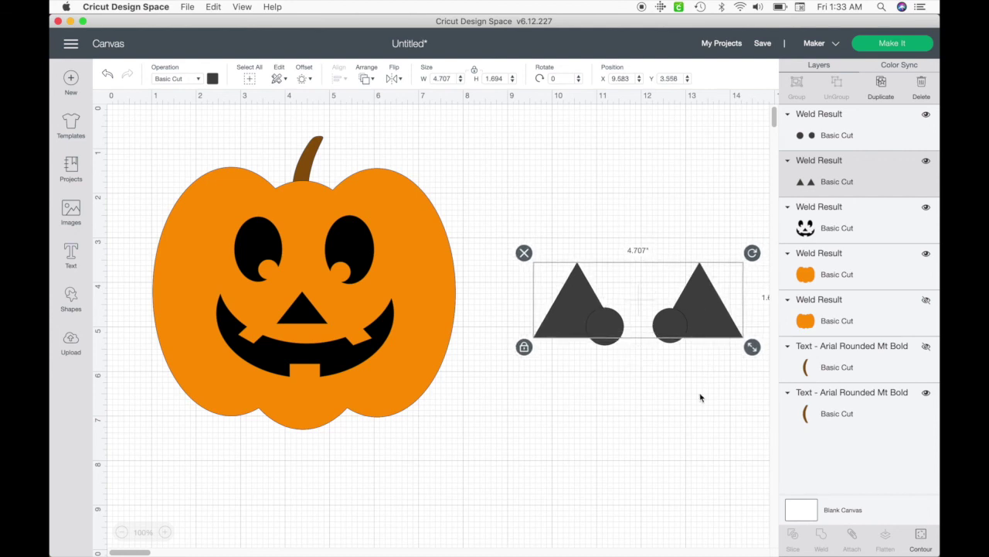
{"action": "left_click", "coordinate": [702, 400]}
{"action": "left_click_drag", "start_coordinate": [707, 408], "coordinate": [572, 275]}
{"action": "left_click", "coordinate": [793, 535]}
- Separate the sliced pieces, then select and delete all of them
{"action": "left_click_drag", "start_coordinate": [718, 336], "coordinate": [618, 448]}
{"action": "left_click", "coordinate": [608, 539]}
{"action": "left_click_drag", "start_coordinate": [461, 470], "coordinate": [490, 431]}
{"action": "left_click", "coordinate": [723, 416]}
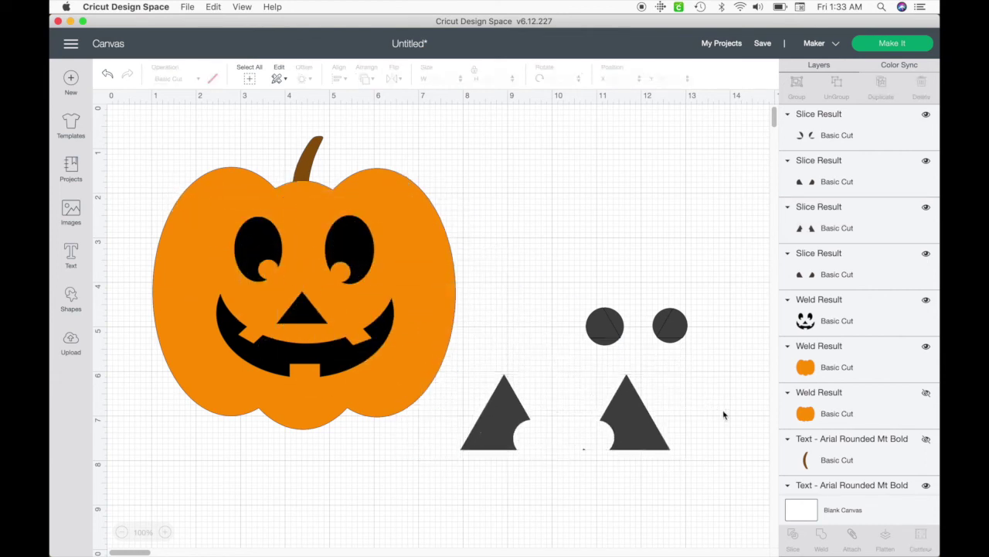
{"action": "left_click_drag", "start_coordinate": [721, 484], "coordinate": [497, 291]}
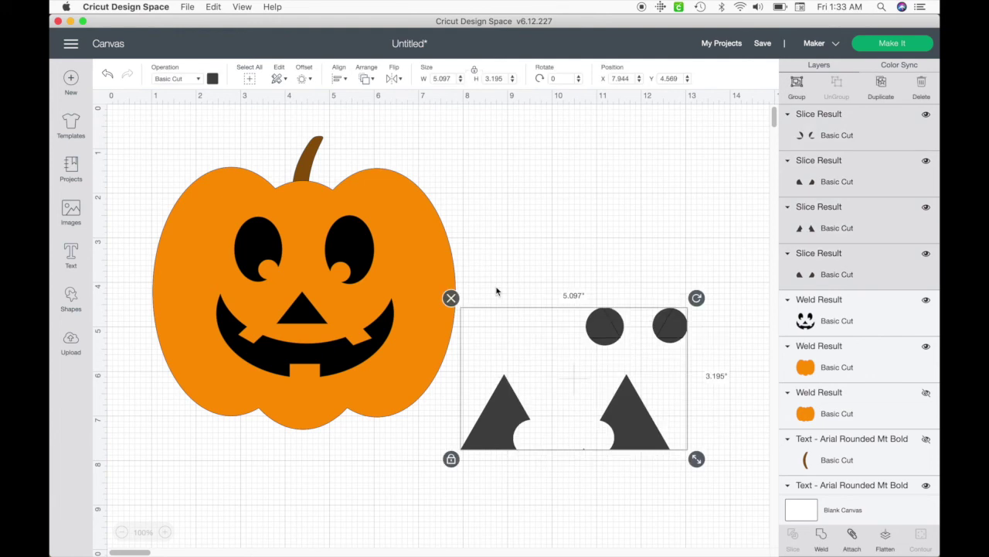
{"action": "key", "text": "Delete"}
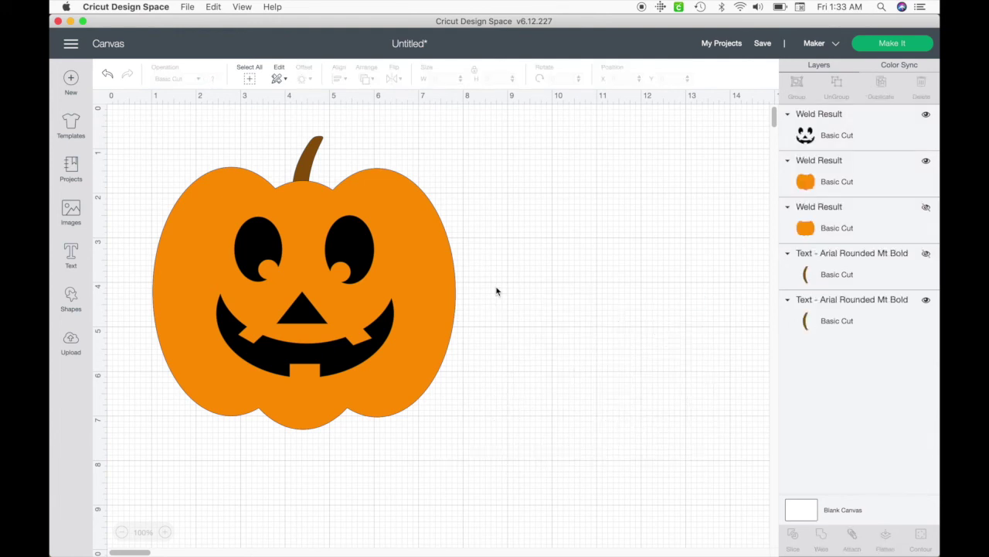
- Add a diamond about 2.2 in wide right of the pumpkin and a copy beside it
{"action": "left_click", "coordinate": [70, 296]}
{"action": "left_click", "coordinate": [164, 224]}
{"action": "left_click_drag", "start_coordinate": [236, 254], "coordinate": [580, 306]}
{"action": "left_click_drag", "start_coordinate": [614, 372], "coordinate": [636, 329]}
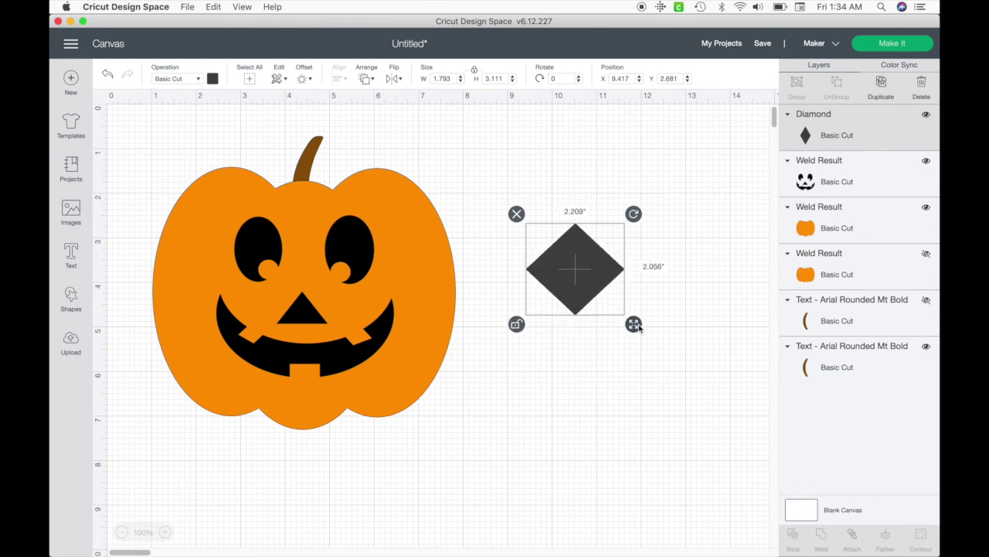
{"action": "key", "text": "super+d"}
{"action": "left_click_drag", "start_coordinate": [619, 294], "coordinate": [735, 294]}
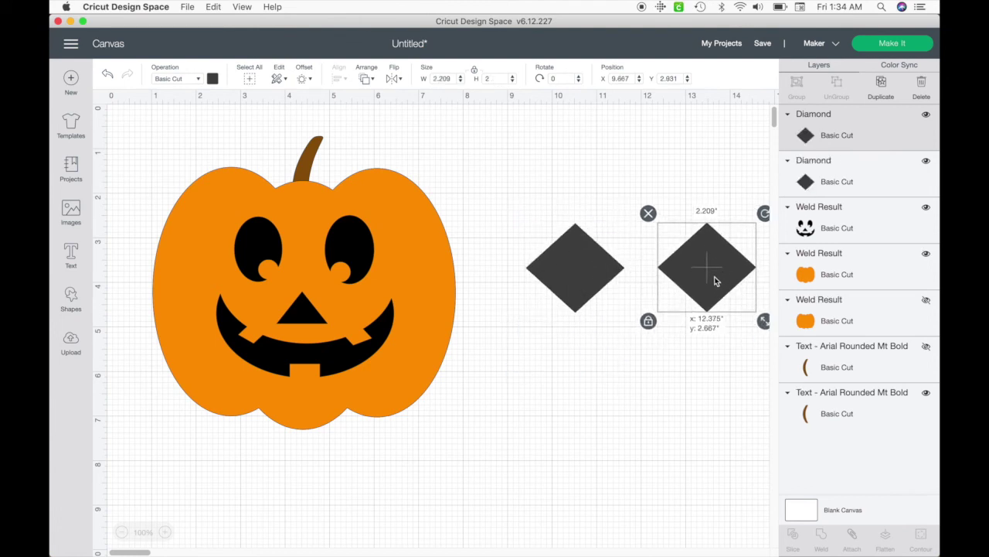
{"action": "left_click", "coordinate": [598, 448]}
- Add 1.76 in circles overlapping the bottoms of the diamonds
{"action": "left_click", "coordinate": [70, 302]}
{"action": "left_click", "coordinate": [163, 179]}
{"action": "left_click_drag", "start_coordinate": [265, 262], "coordinate": [564, 441]}
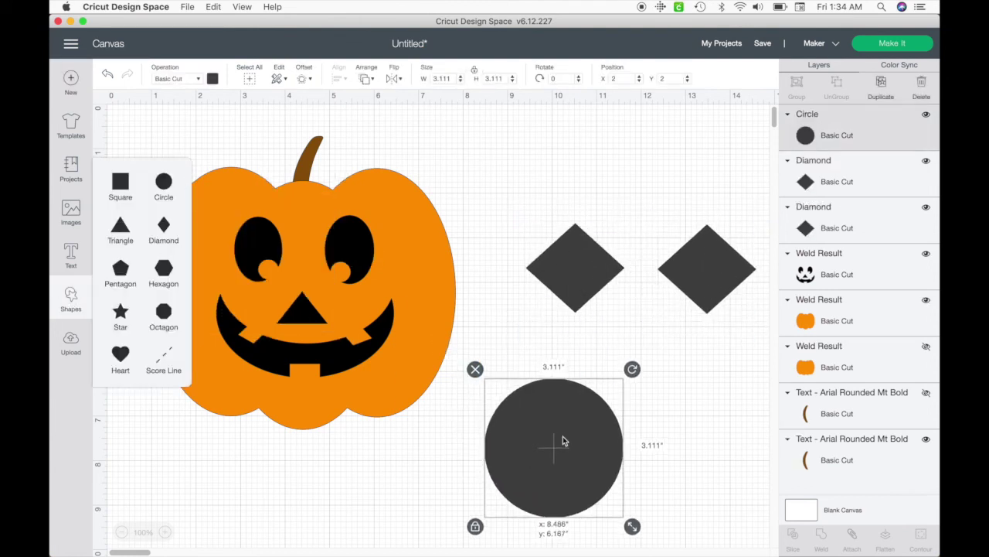
{"action": "left_click_drag", "start_coordinate": [634, 526], "coordinate": [572, 466]}
{"action": "left_click_drag", "start_coordinate": [521, 416], "coordinate": [712, 287]}
{"action": "left_click", "coordinate": [715, 449]}
- Weld the circles together, weld the diamonds together, then slice diamonds with circles
{"action": "left_click", "coordinate": [829, 171]}
{"action": "left_click", "coordinate": [824, 133], "text": "shift"}
{"action": "left_click", "coordinate": [823, 539]}
{"action": "left_click", "coordinate": [843, 227]}
{"action": "left_click", "coordinate": [833, 186], "text": "shift"}
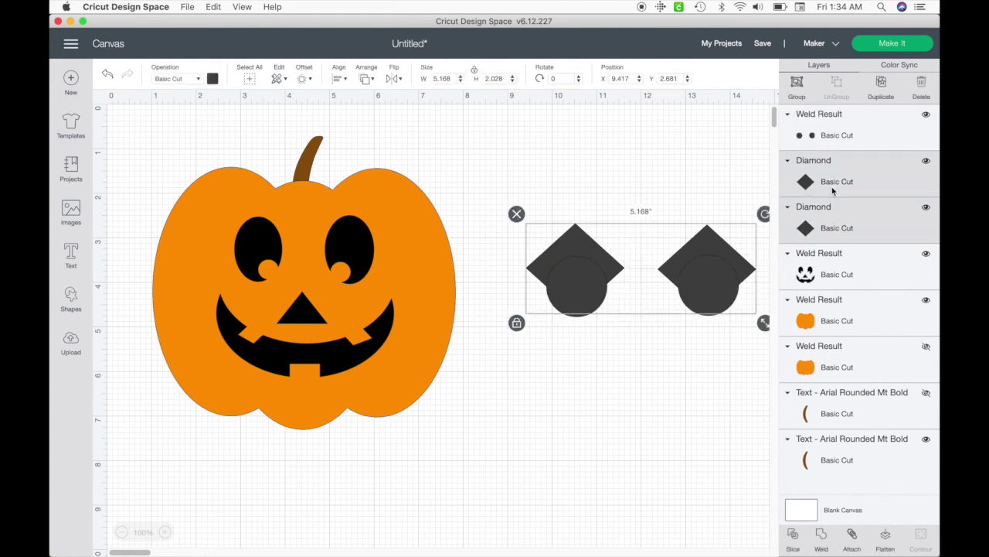
{"action": "left_click", "coordinate": [820, 533]}
{"action": "left_click", "coordinate": [718, 438]}
{"action": "left_click_drag", "start_coordinate": [744, 402], "coordinate": [618, 247]}
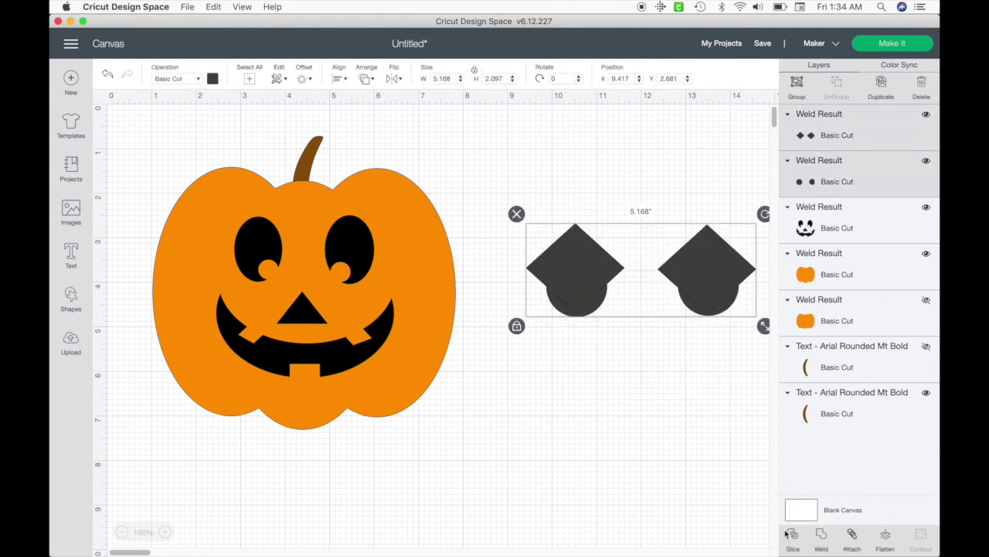
{"action": "left_click", "coordinate": [792, 538]}
- Delete the circle pieces and resize the arches to 2.293 × 2.027 in beside the pumpkin
{"action": "left_click_drag", "start_coordinate": [717, 278], "coordinate": [663, 483]}
{"action": "left_click_drag", "start_coordinate": [705, 337], "coordinate": [537, 232]}
{"action": "key", "text": "Delete"}
{"action": "left_click", "coordinate": [582, 468]}
{"action": "left_click_drag", "start_coordinate": [711, 501], "coordinate": [334, 266]}
{"action": "left_click_drag", "start_coordinate": [575, 378], "coordinate": [618, 385]}
{"action": "left_click", "coordinate": [494, 371]}
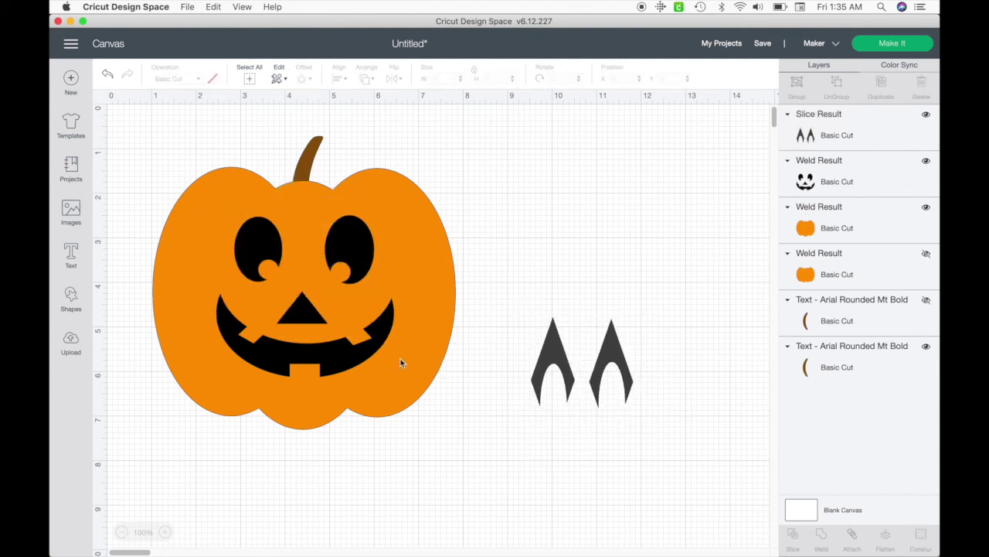
- Add a square about 2 inches wide and place it over the right arch
{"action": "left_click", "coordinate": [71, 302]}
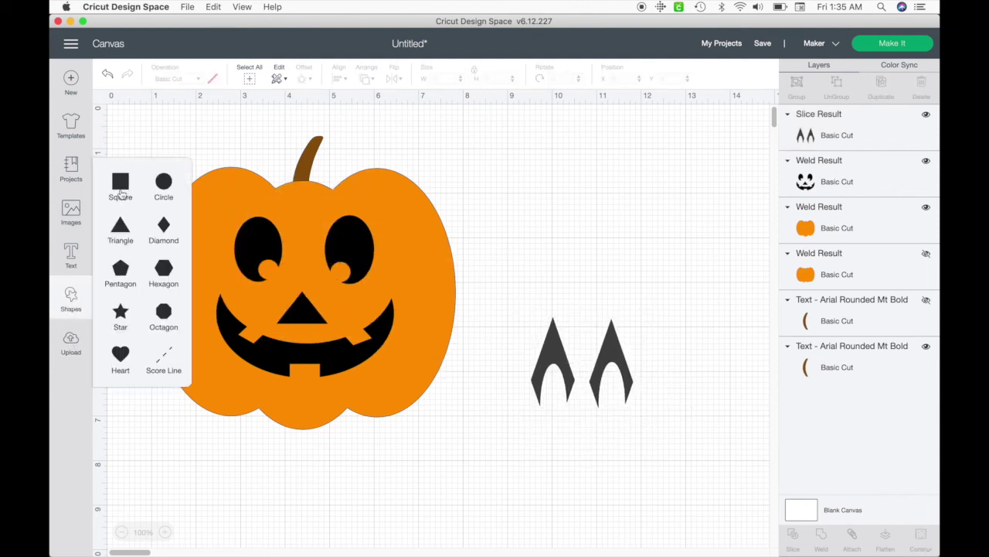
{"action": "left_click", "coordinate": [120, 189]}
{"action": "left_click_drag", "start_coordinate": [466, 390], "coordinate": [539, 436]}
{"action": "left_click_drag", "start_coordinate": [614, 513], "coordinate": [565, 465]}
{"action": "left_click_drag", "start_coordinate": [519, 421], "coordinate": [630, 371]}
- Slice the arches with the square and delete the leftover square and extra arch pieces
{"action": "left_click_drag", "start_coordinate": [696, 495], "coordinate": [522, 301]}
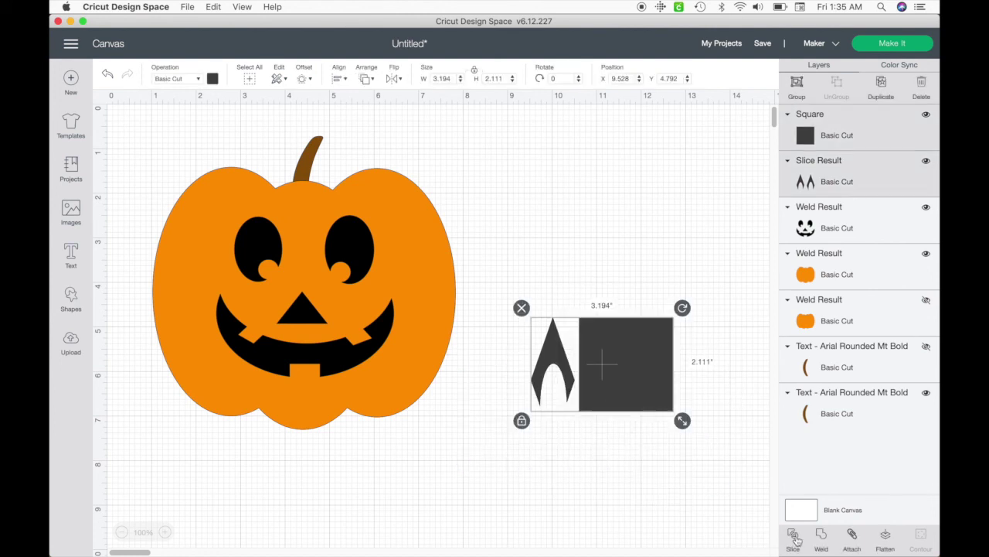
{"action": "left_click", "coordinate": [793, 539]}
{"action": "key", "text": "Delete"}
{"action": "left_click_drag", "start_coordinate": [620, 368], "coordinate": [683, 415]}
{"action": "key", "text": "Delete"}
{"action": "left_click", "coordinate": [624, 376]}
- Enlarge the left arch slightly and tilt it counter-clockwise
{"action": "left_click", "coordinate": [558, 344]}
{"action": "mouse_move", "coordinate": [583, 415]}
{"action": "left_mouse_down"}
{"action": "mouse_move", "coordinate": [559, 411]}
{"action": "mouse_move", "coordinate": [577, 443]}
{"action": "mouse_move", "coordinate": [568, 404]}
{"action": "left_mouse_up"}
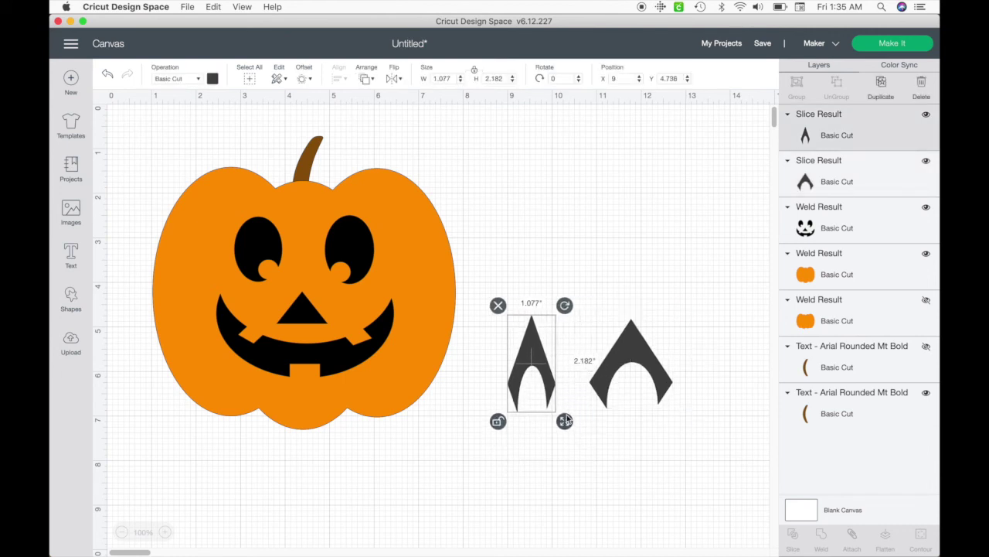
{"action": "left_click_drag", "start_coordinate": [592, 304], "coordinate": [566, 295]}
- Move both arches up together beside the pumpkin and nudge the right arch into place
{"action": "left_click", "coordinate": [657, 383]}
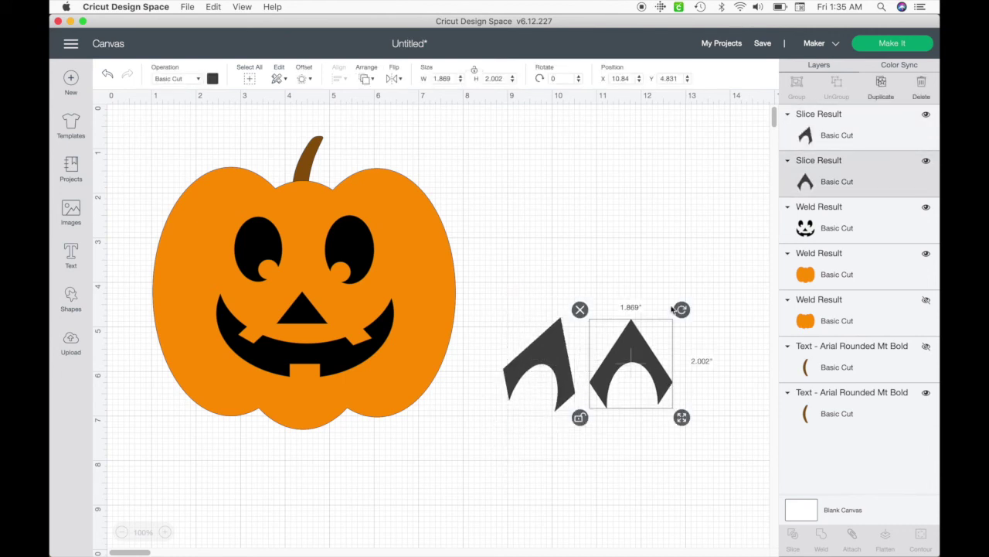
{"action": "left_click", "coordinate": [675, 462]}
{"action": "left_click_drag", "start_coordinate": [676, 462], "coordinate": [567, 340]}
{"action": "left_click_drag", "start_coordinate": [567, 387], "coordinate": [545, 259]}
{"action": "left_click", "coordinate": [595, 379]}
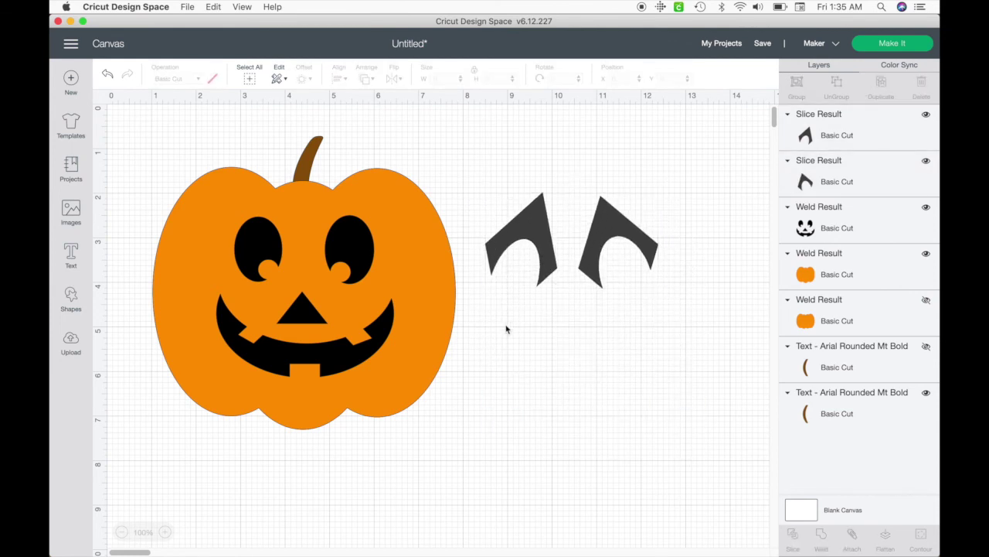
{"action": "left_click", "coordinate": [71, 253]}
{"action": "left_click", "coordinate": [570, 371]}
{"action": "left_click_drag", "start_coordinate": [659, 266], "coordinate": [648, 254]}
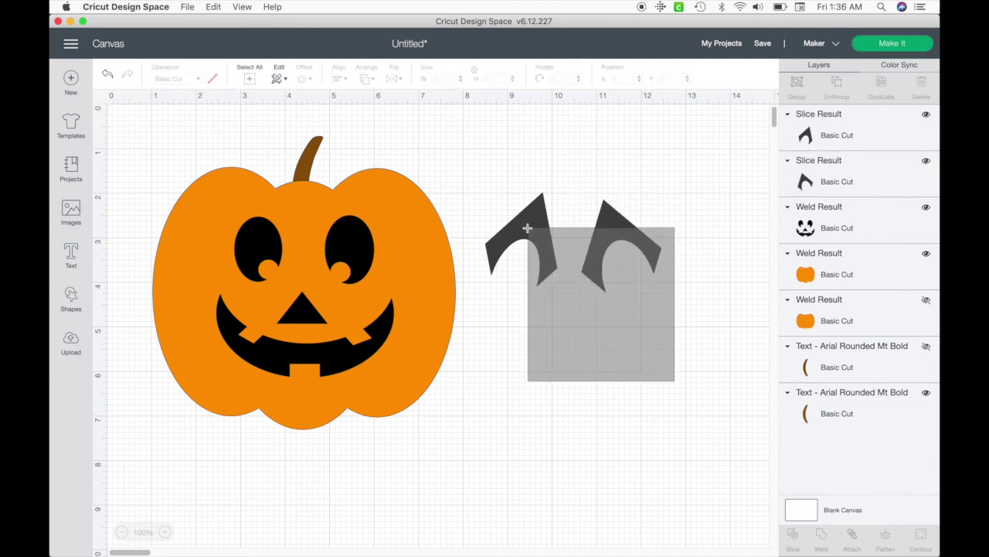